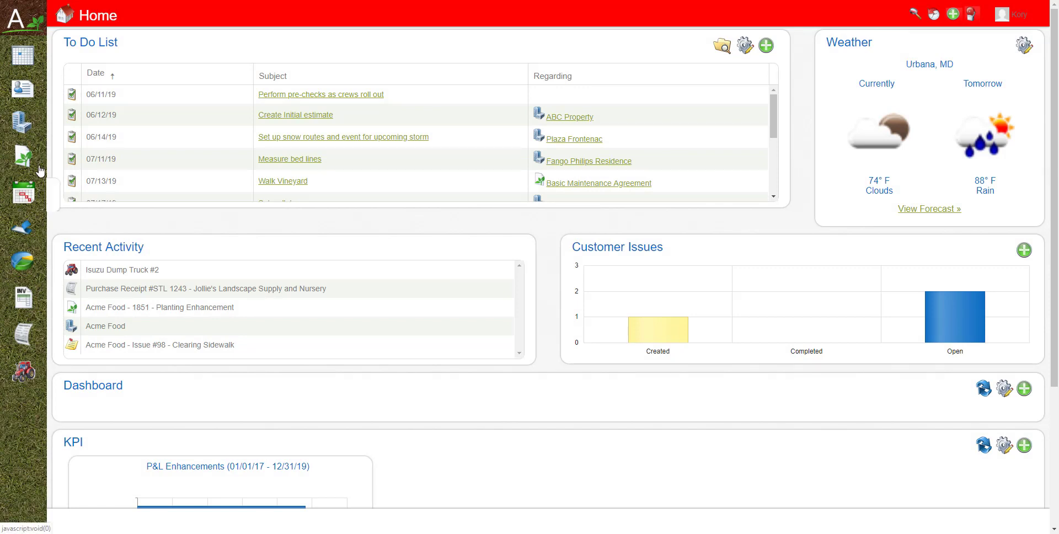
# Step: Show the Properties list in the 2 Sales Pipeline - All Prospects view (23 prospects, $94,500.00)
pyautogui.click(22, 122)
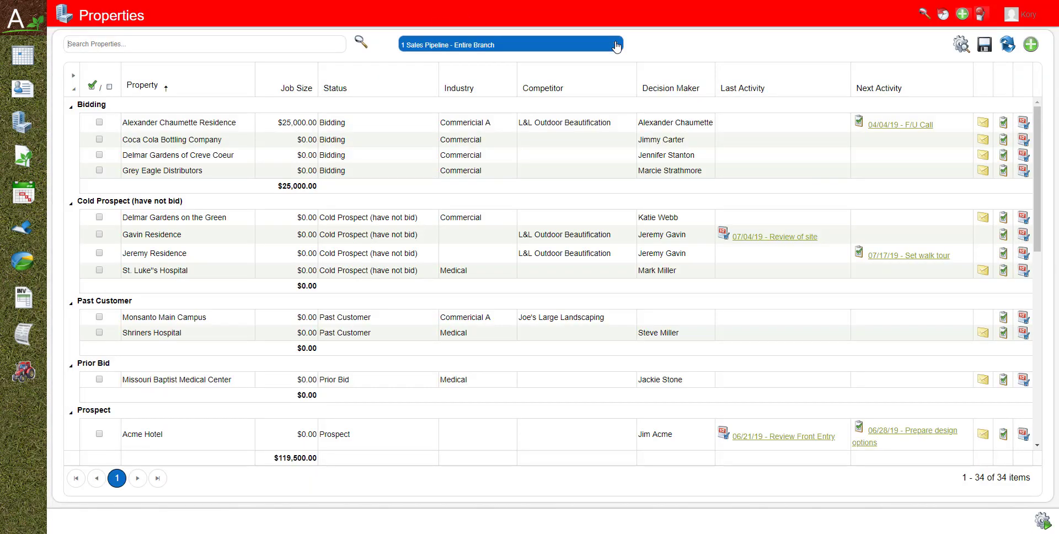
pyautogui.click(617, 46)
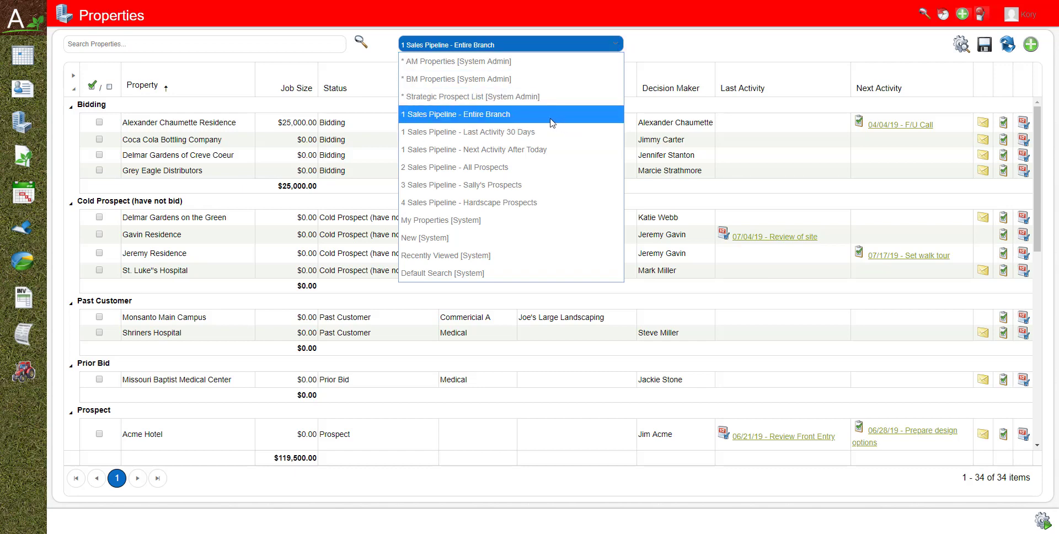
pyautogui.click(515, 185)
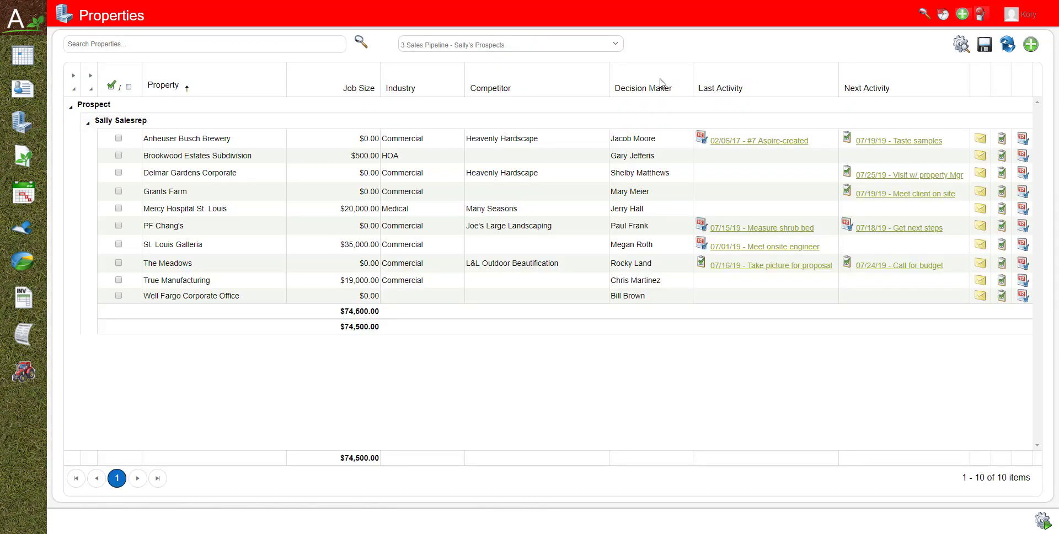
pyautogui.click(616, 49)
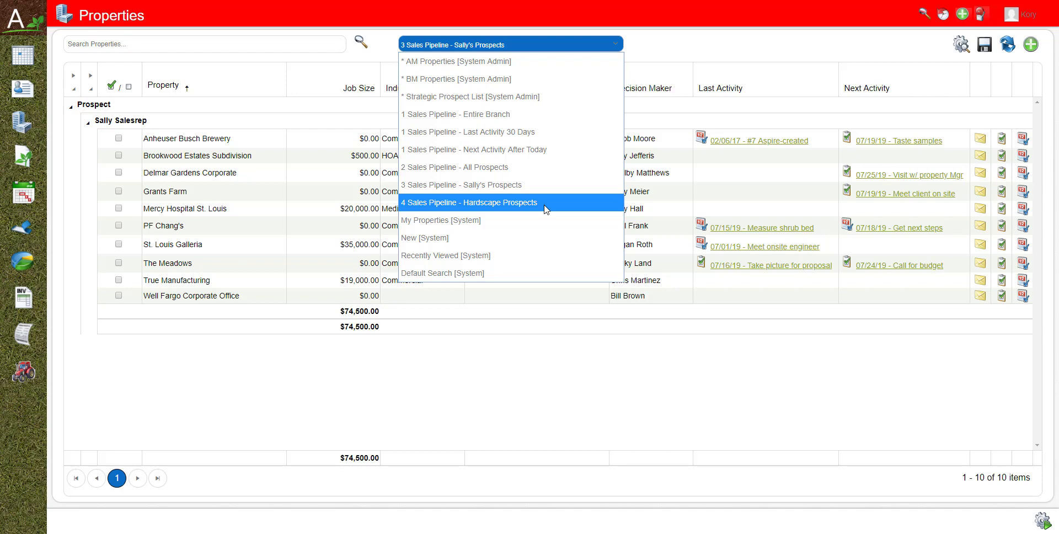
pyautogui.click(516, 167)
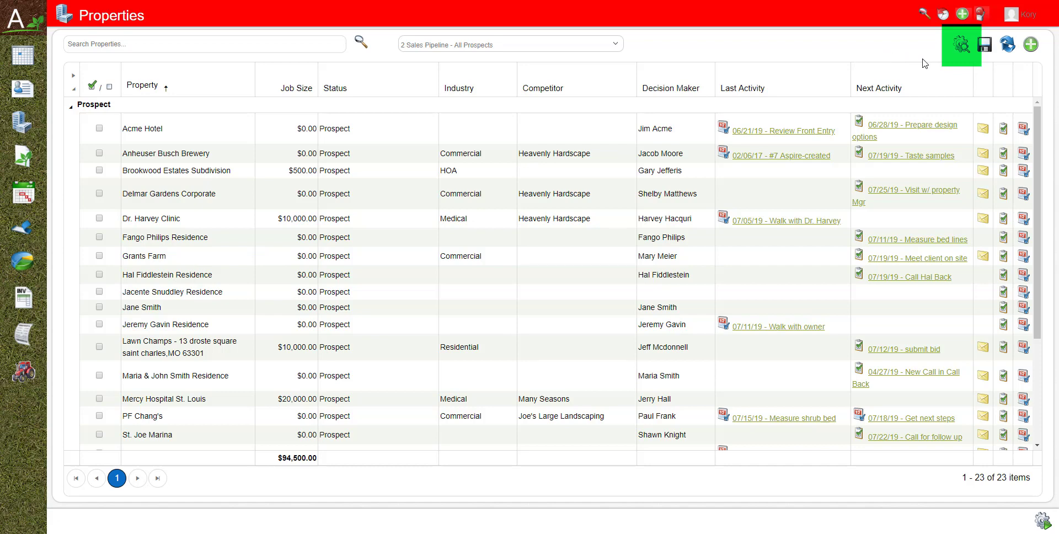
# Step: Add an Advanced Search filter of Account Owner Name = (Current User)
pyautogui.click(963, 49)
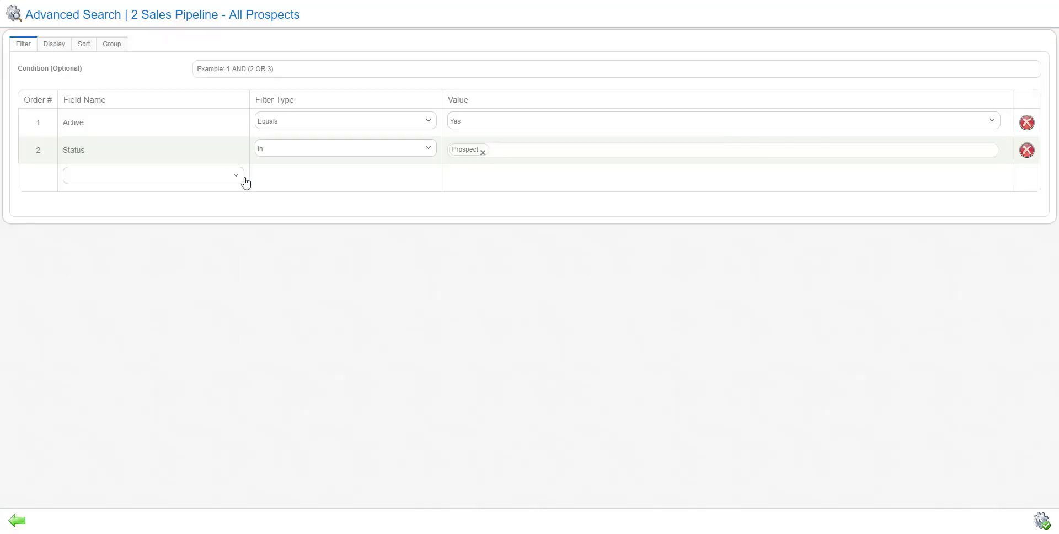
pyautogui.click(237, 176)
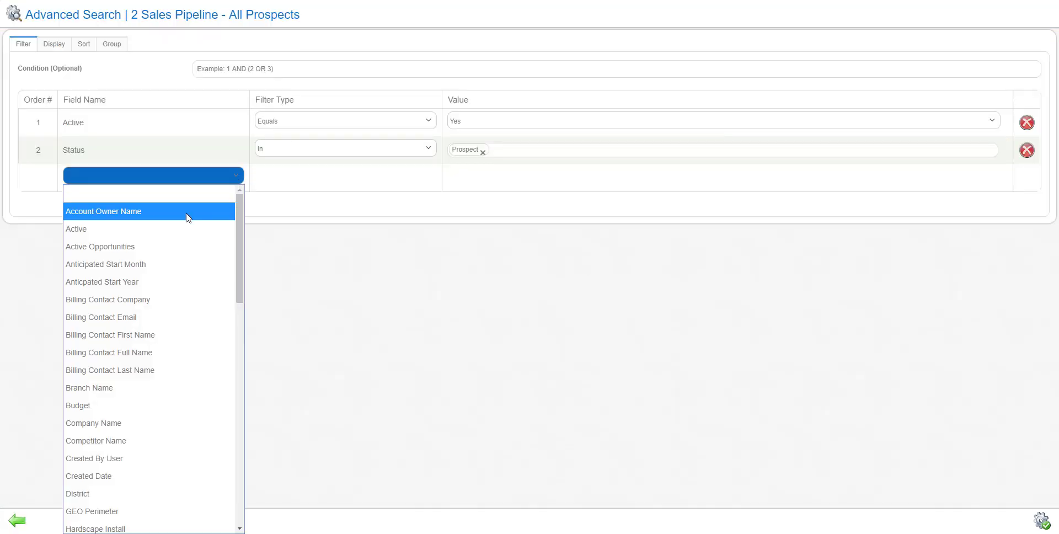
pyautogui.click(136, 218)
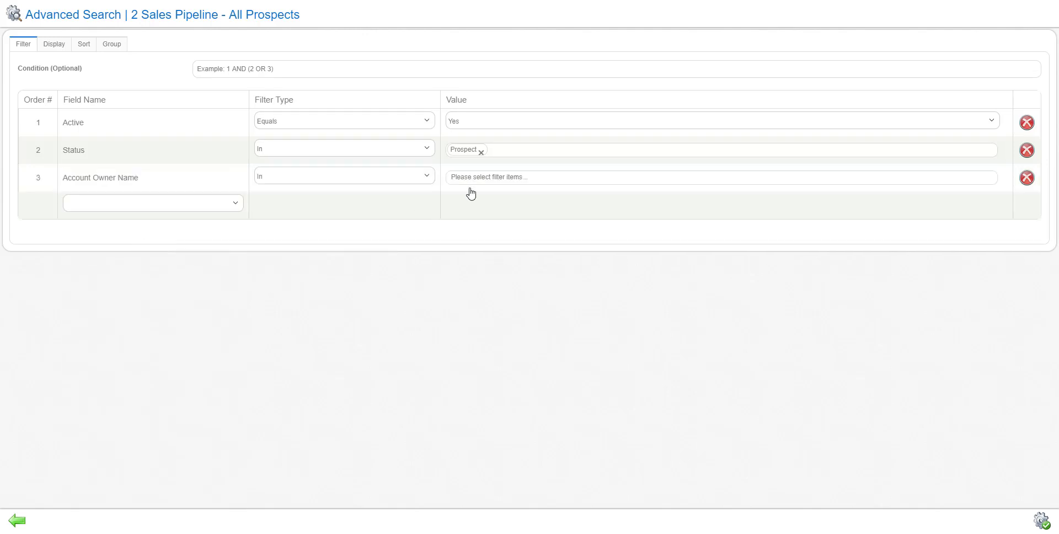
pyautogui.click(489, 182)
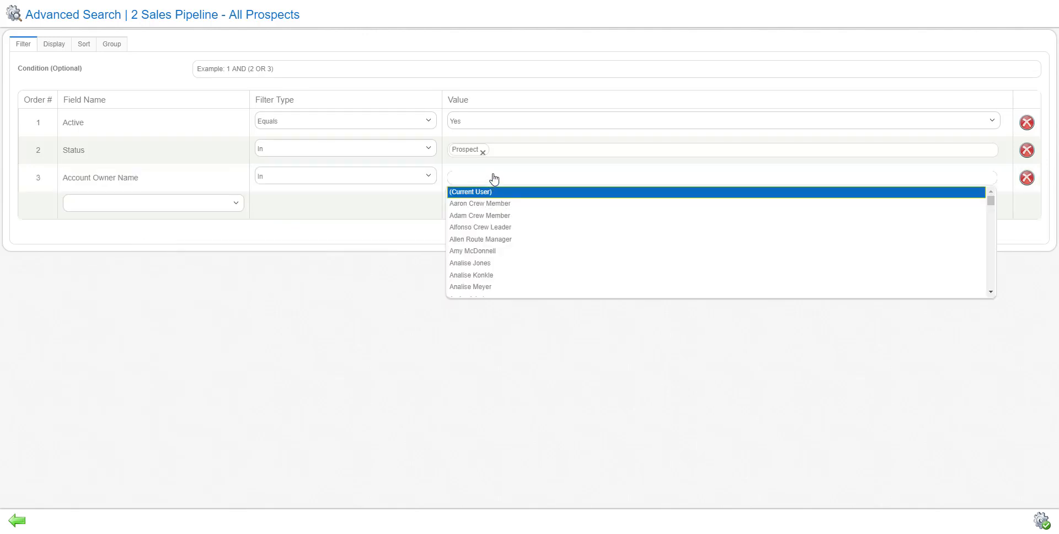
pyautogui.click(471, 193)
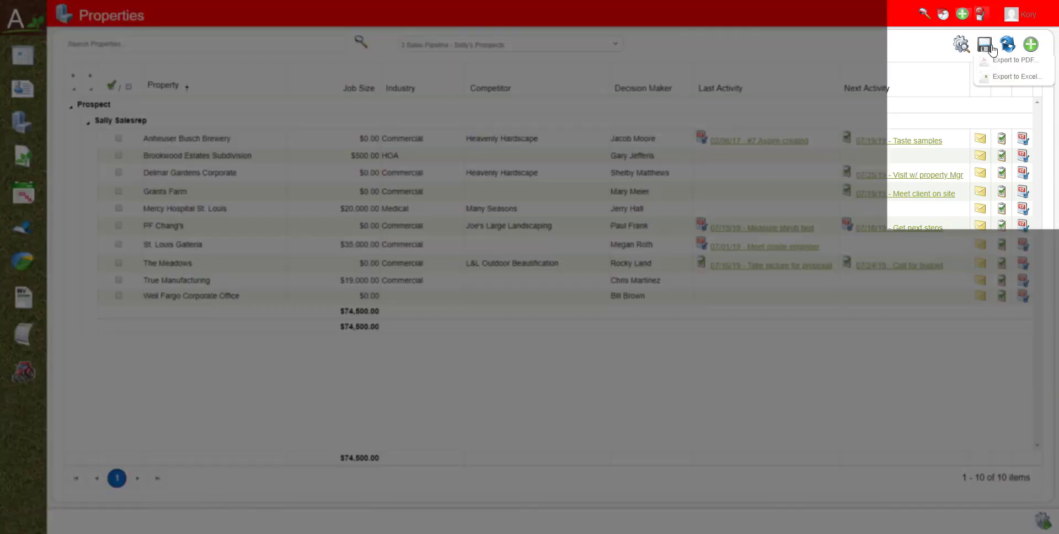
# Step: Save As 'Sales Pipeline - My Prospects', shared with the Account Manager role
pyautogui.click(984, 45)
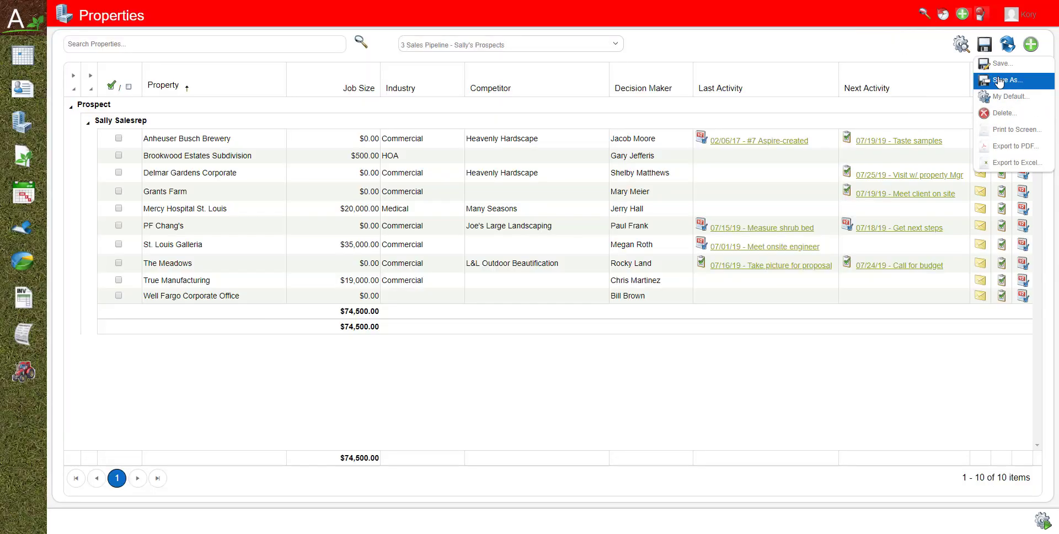
pyautogui.click(996, 80)
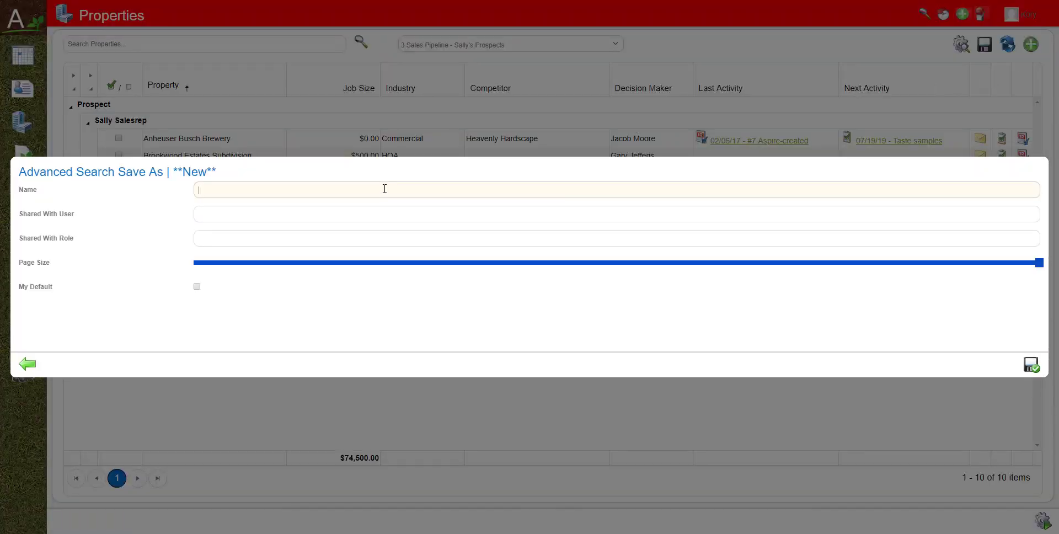
pyautogui.write('Sales Pipeline - My Prospects')
pyautogui.click(246, 219)
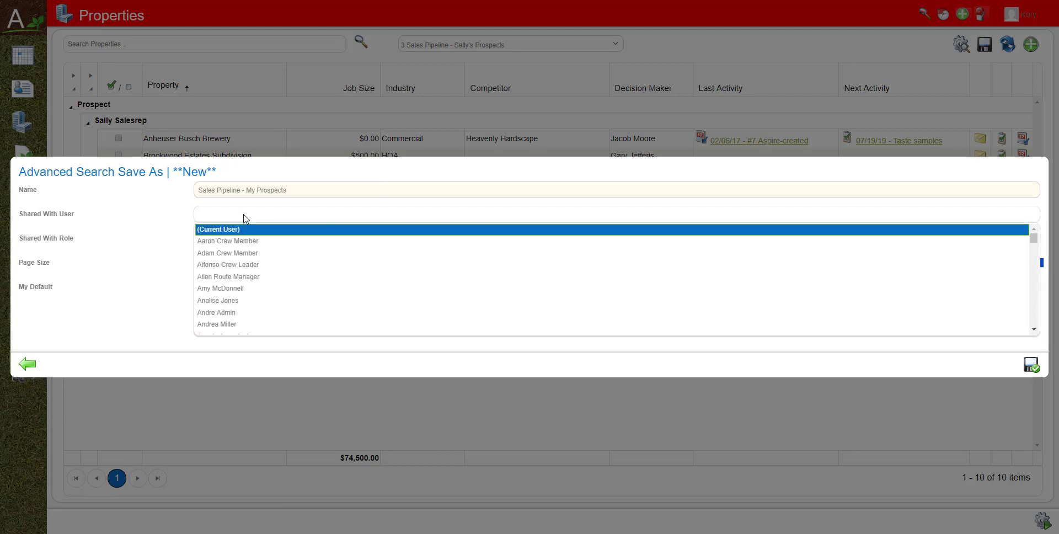
pyautogui.click(152, 226)
pyautogui.click(210, 234)
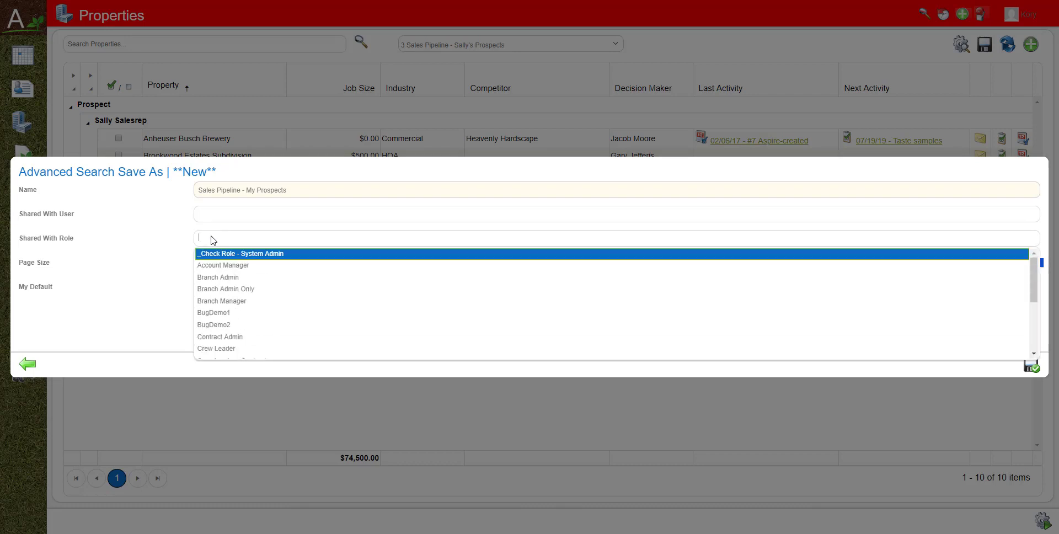
pyautogui.click(236, 266)
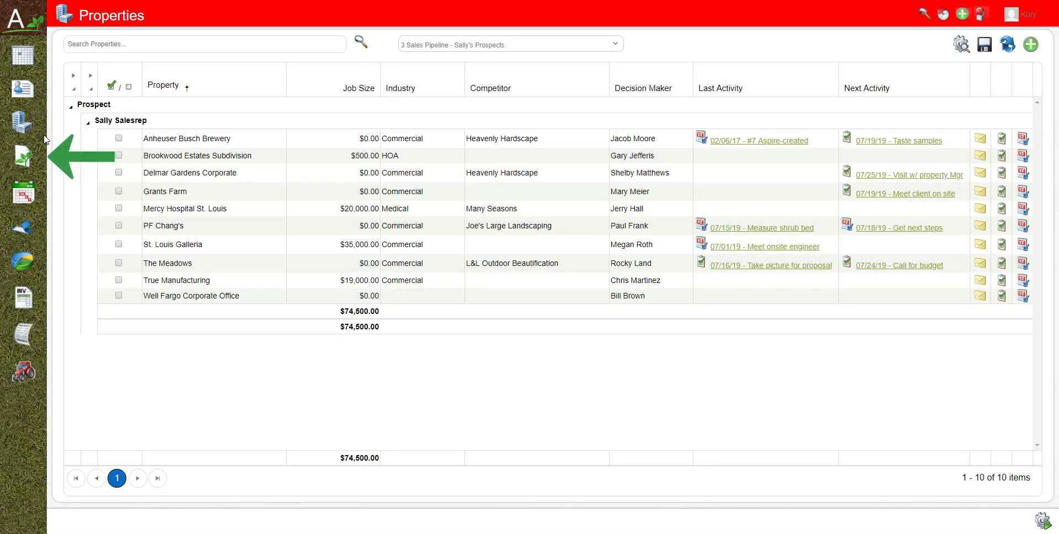
# Step: Switch Opportunities to the 3 Contract Pipeline - Bidding Opportunities by Rep view and open Advanced Search
pyautogui.click(23, 163)
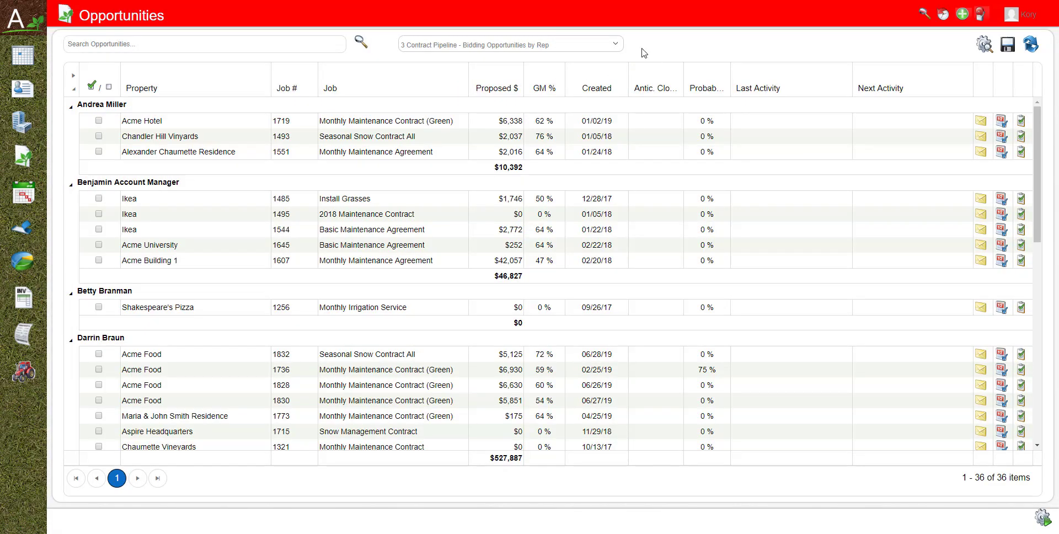
pyautogui.click(616, 46)
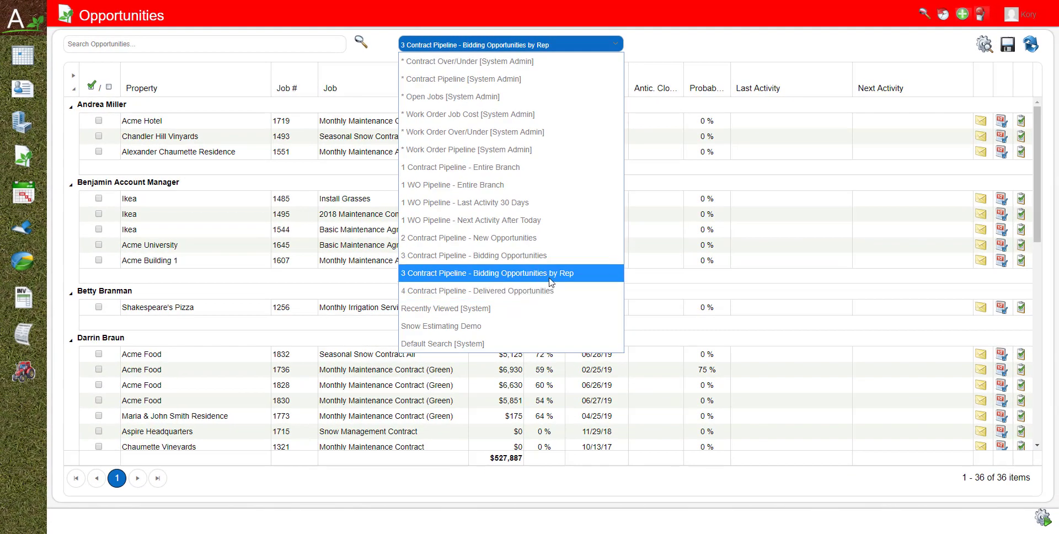
pyautogui.click(548, 280)
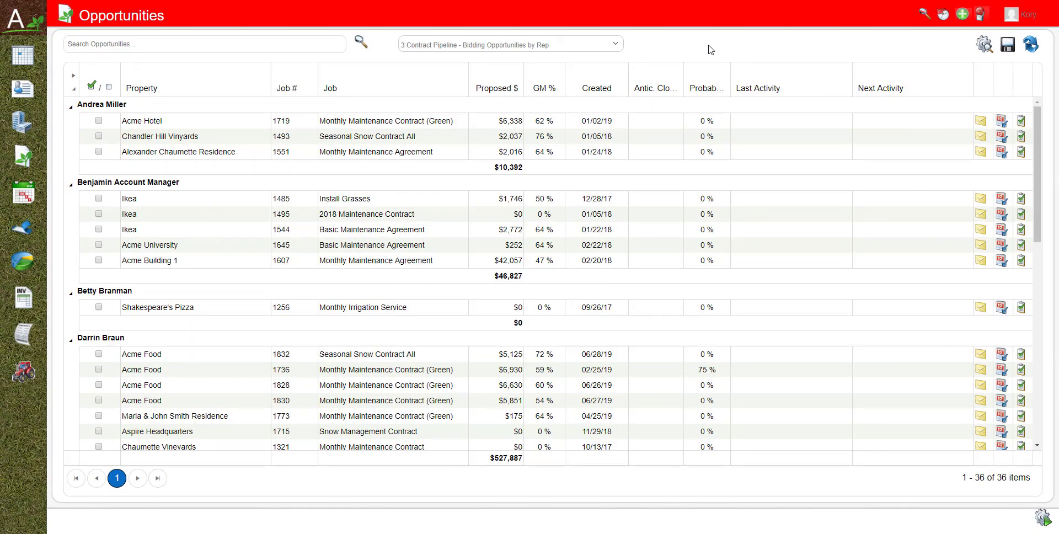
pyautogui.click(982, 54)
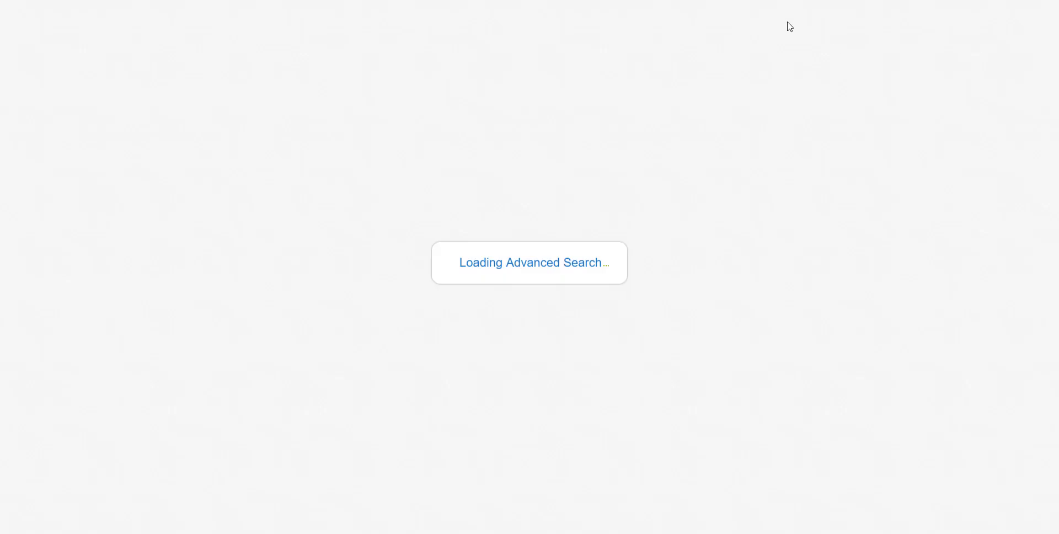
# Step: Add a Sales Rep Name = (Current User) filter, then go back to the Home page
pyautogui.click(218, 176)
pyautogui.click(218, 177)
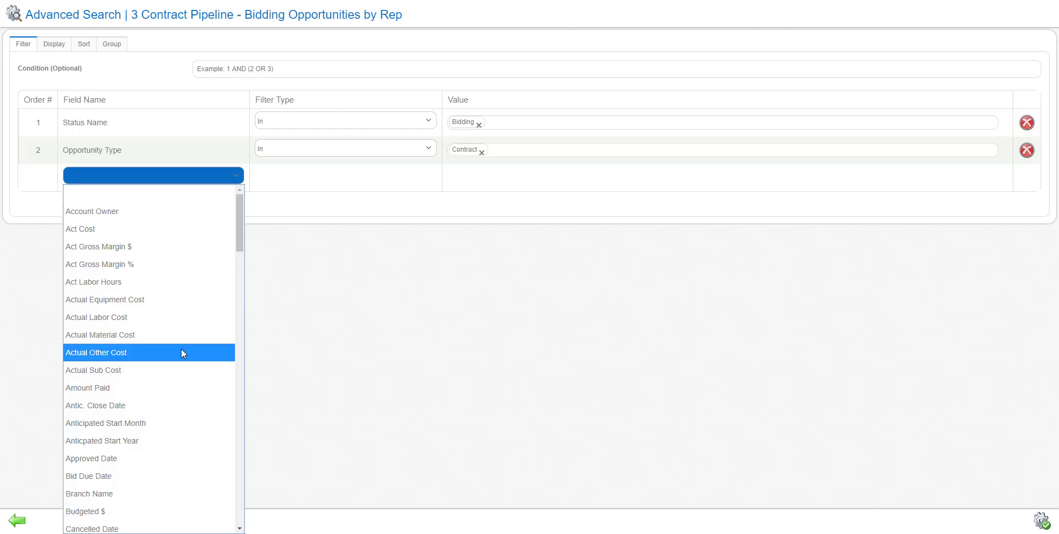
pyautogui.scroll(-20, 177, 442)
pyautogui.scroll(-3, 178, 473)
pyautogui.click(177, 473)
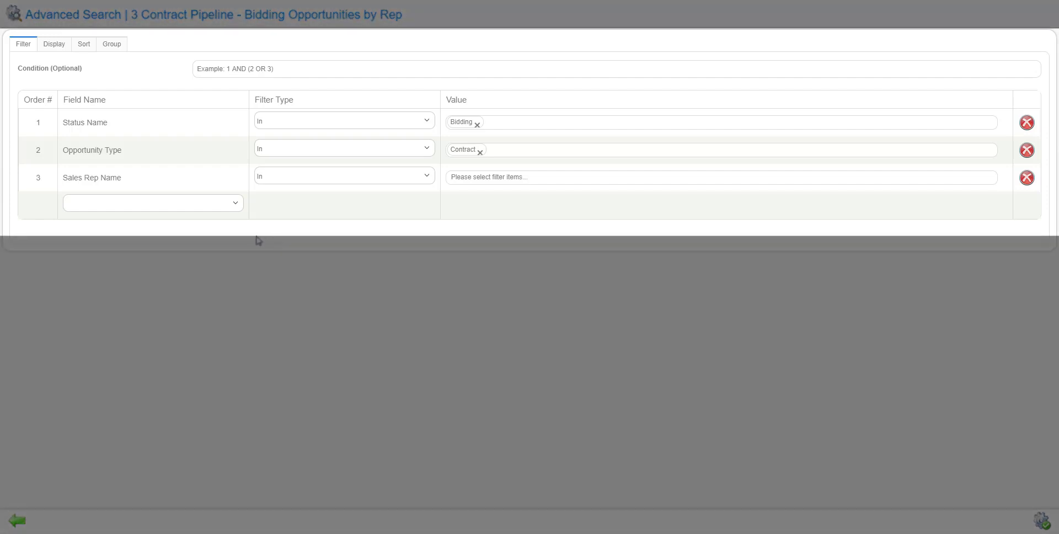
pyautogui.click(529, 177)
pyautogui.click(493, 193)
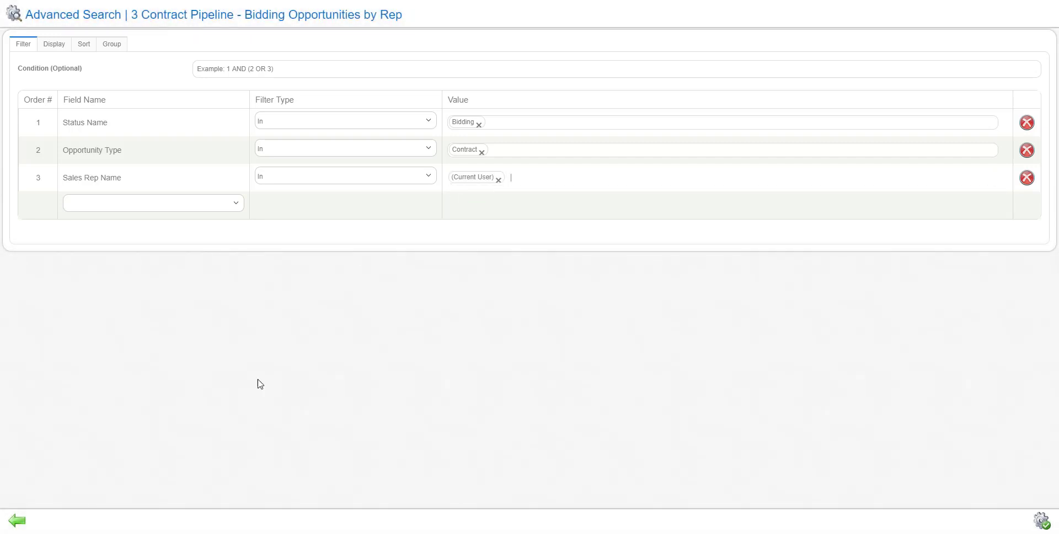
pyautogui.click(17, 521)
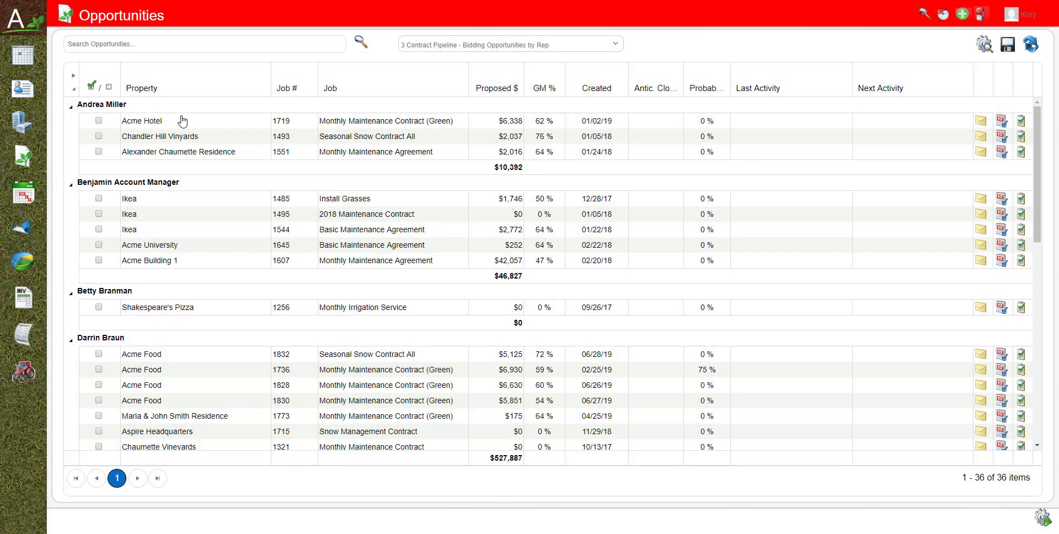
pyautogui.click(32, 30)
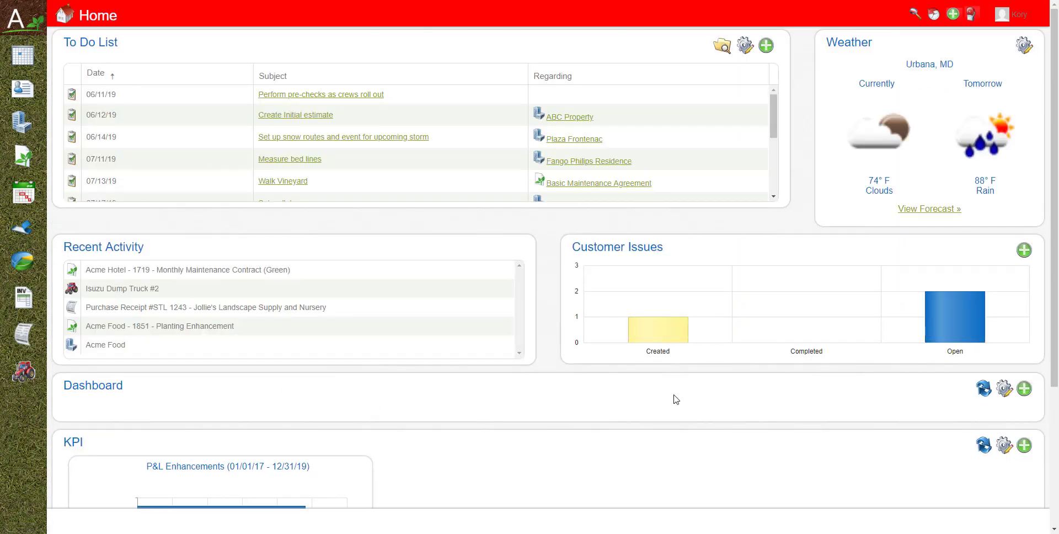
# Step: Start a new Dashboard element using the 1 Sales Pipeline - Entire Branch saved search
pyautogui.click(1025, 390)
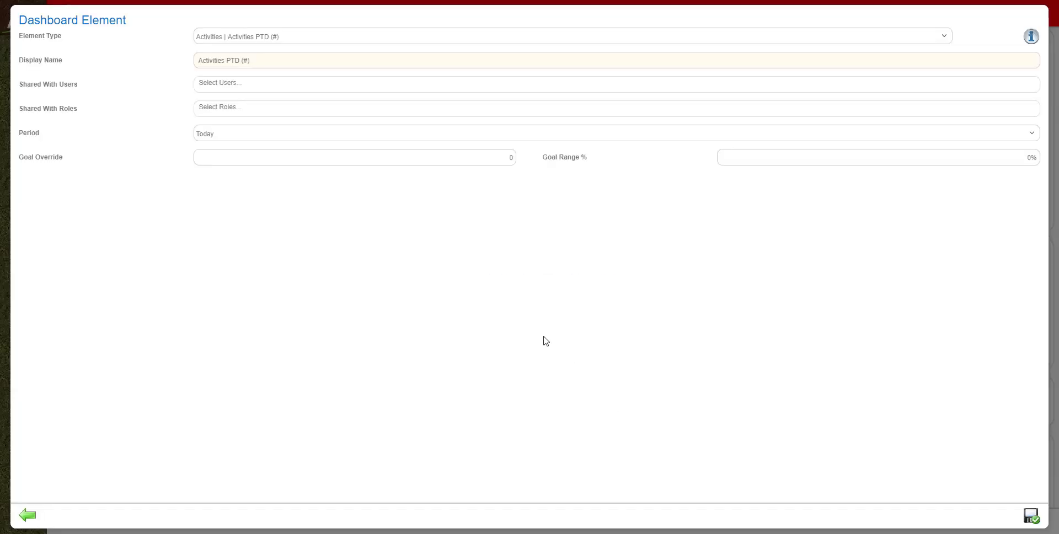
pyautogui.click(318, 38)
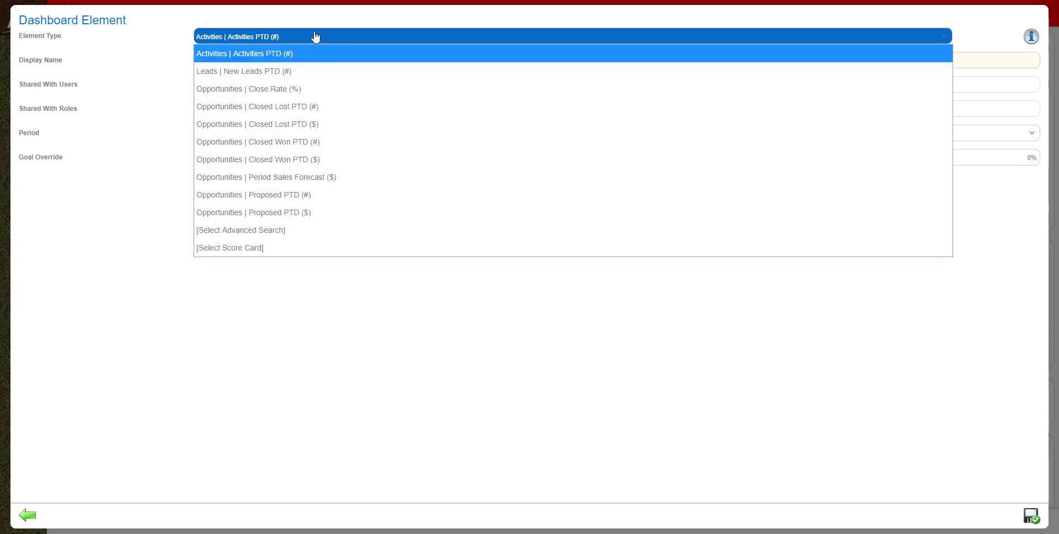
pyautogui.click(305, 230)
pyautogui.click(330, 65)
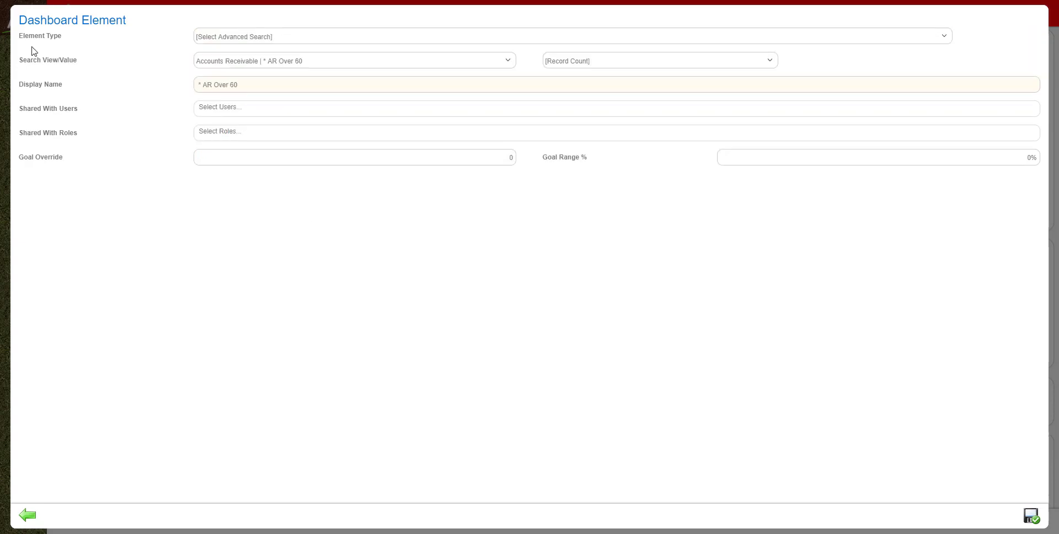
pyautogui.click(291, 64)
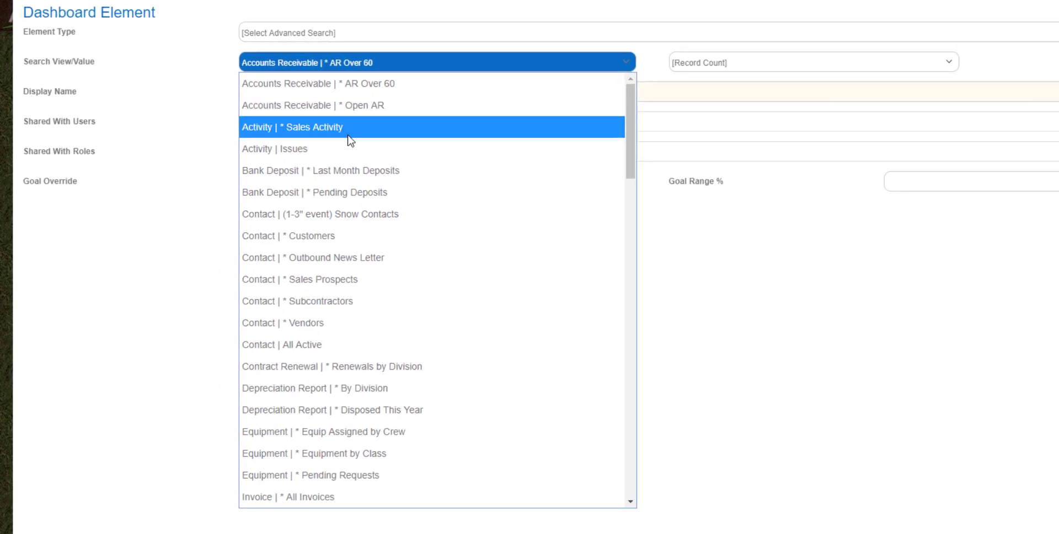
pyautogui.scroll(-10, 339, 319)
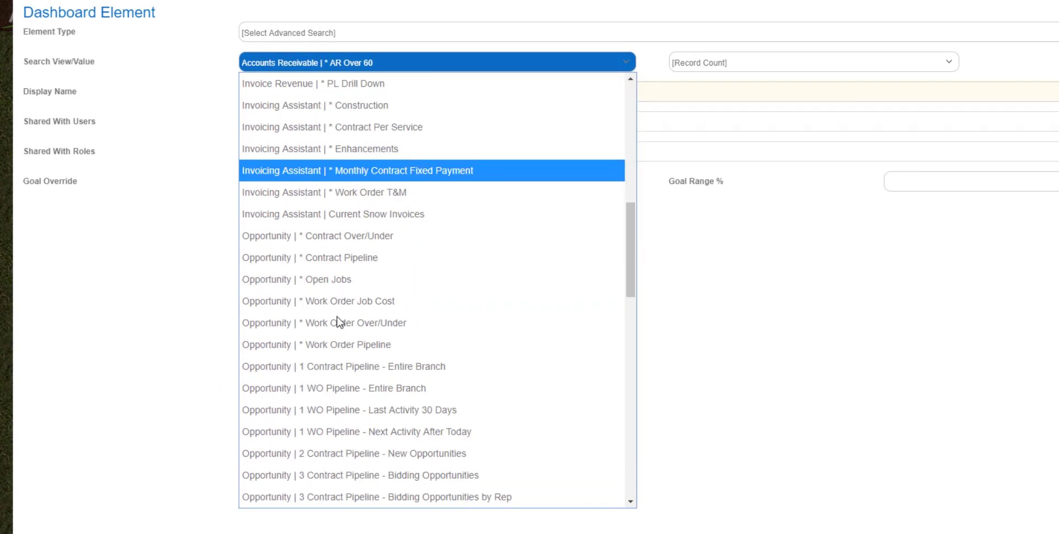
pyautogui.scroll(-4, 339, 319)
pyautogui.scroll(-2, 335, 320)
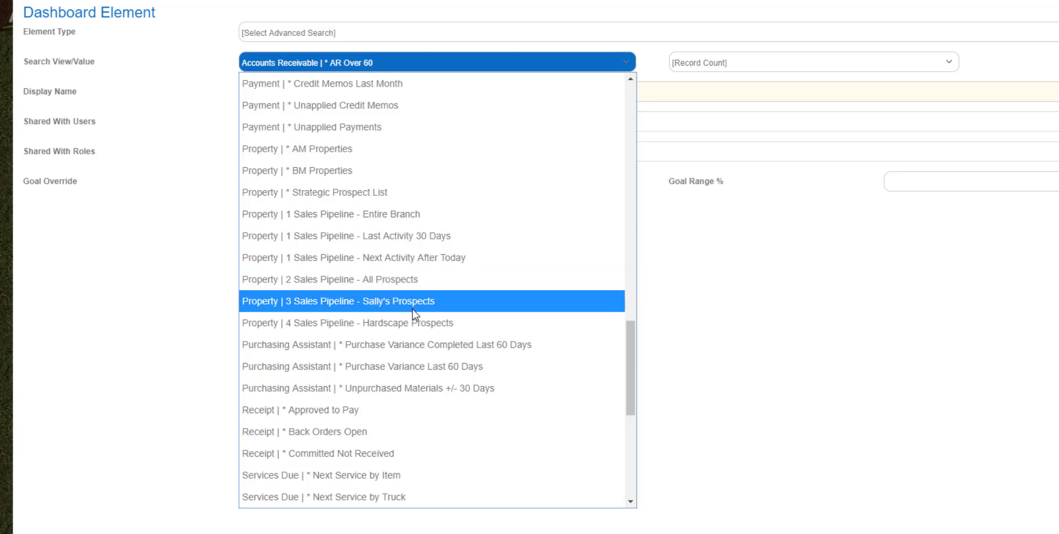
pyautogui.click(405, 214)
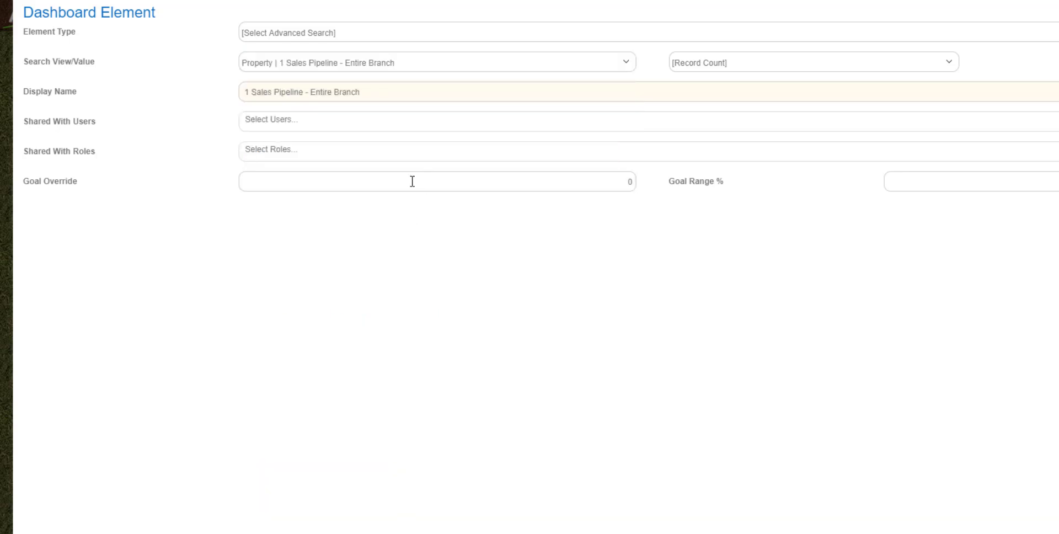
# Step: Keep Record Count, set Goal Override 100 and Goal Range 10%, and save without sharing
pyautogui.click(770, 63)
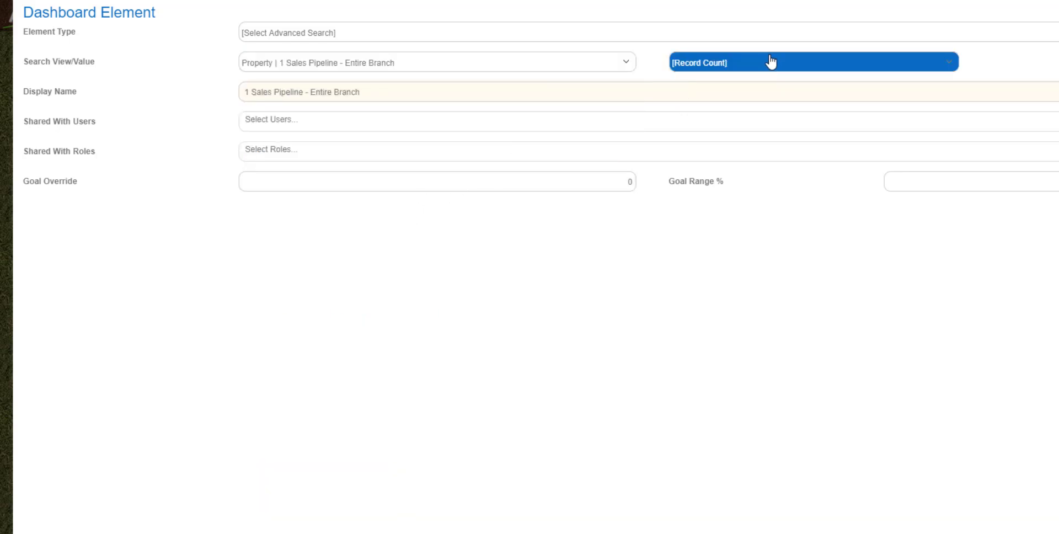
pyautogui.click(771, 59)
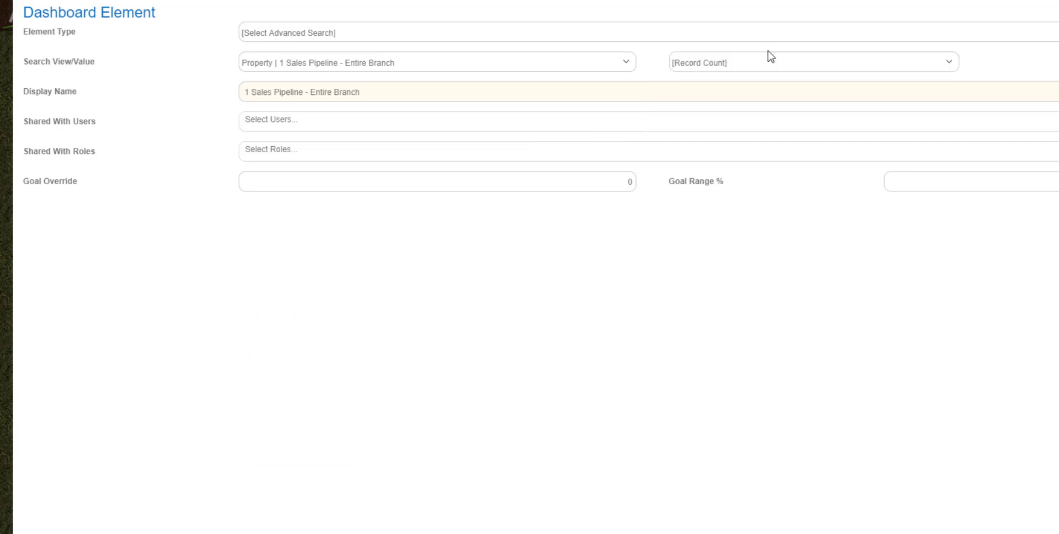
pyautogui.doubleClick(635, 174)
pyautogui.write('100')
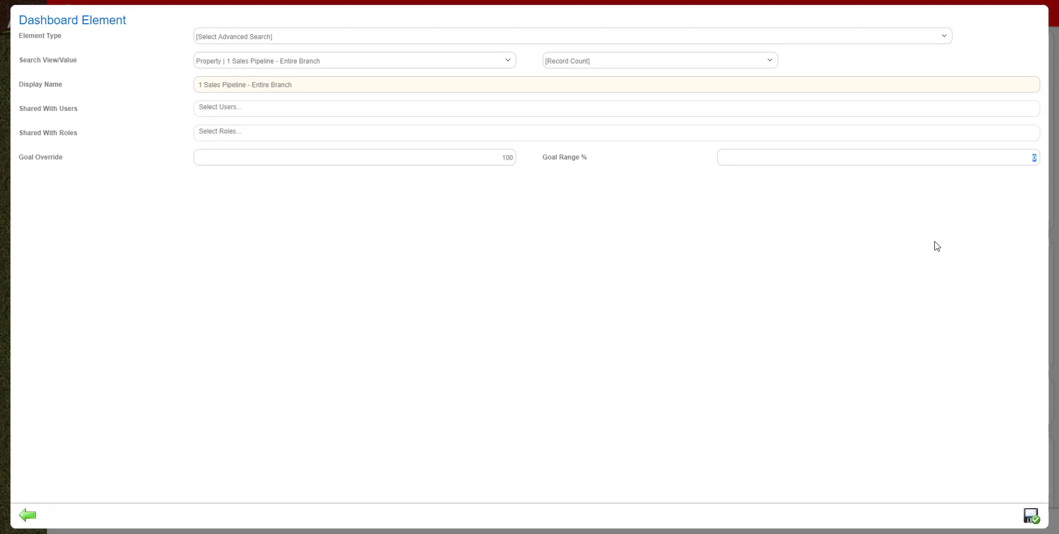
pyautogui.write('0')
pyautogui.click(264, 110)
pyautogui.click(237, 131)
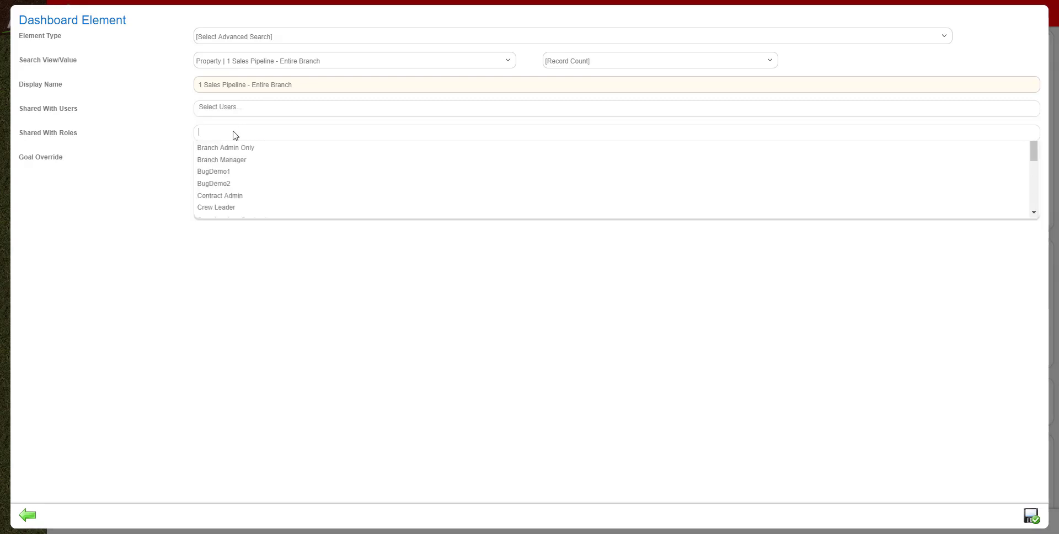
pyautogui.click(147, 139)
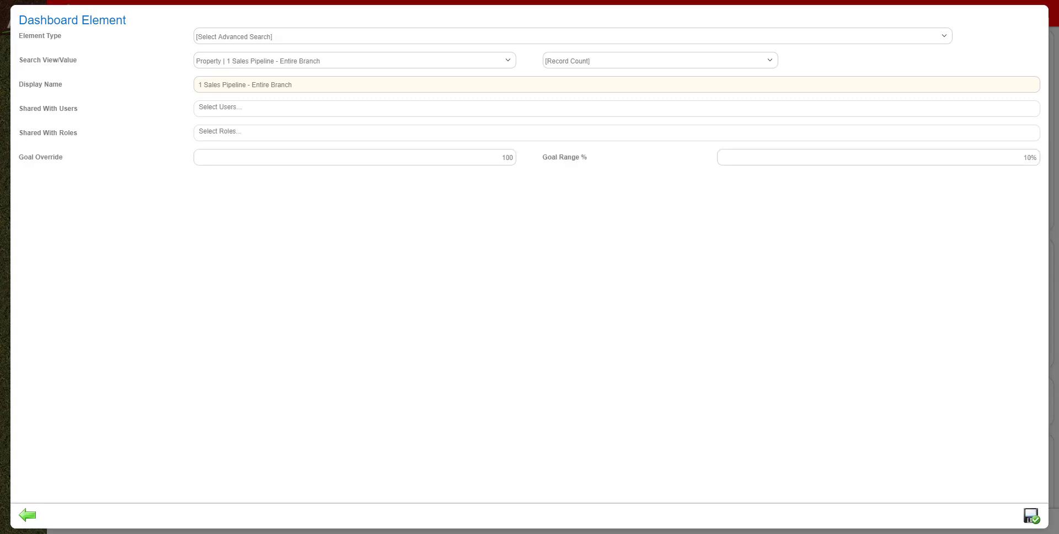
pyautogui.click(1030, 516)
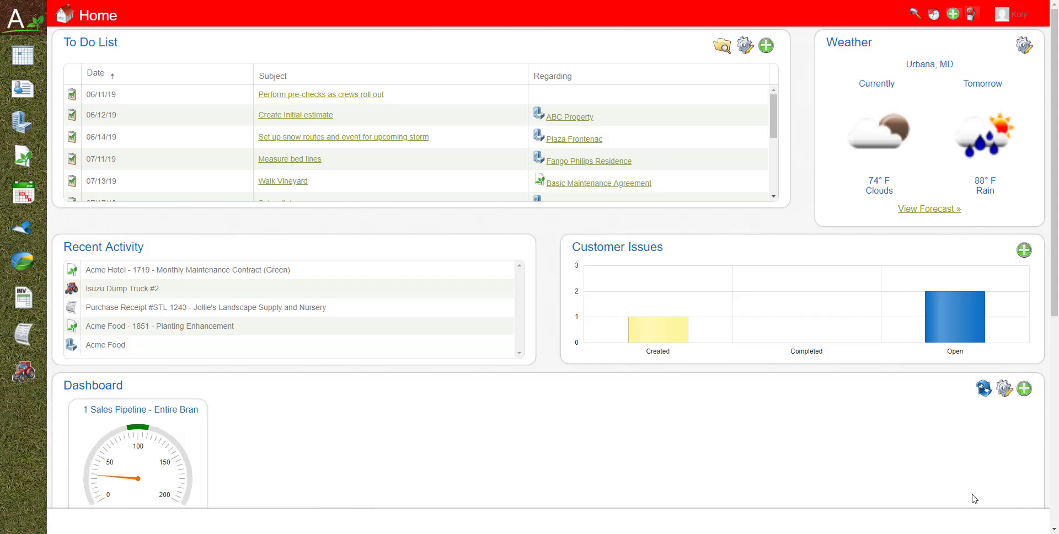
# Step: View the records behind the Entire Branch gauge, then close that list
pyautogui.scroll(-2, 408, 469)
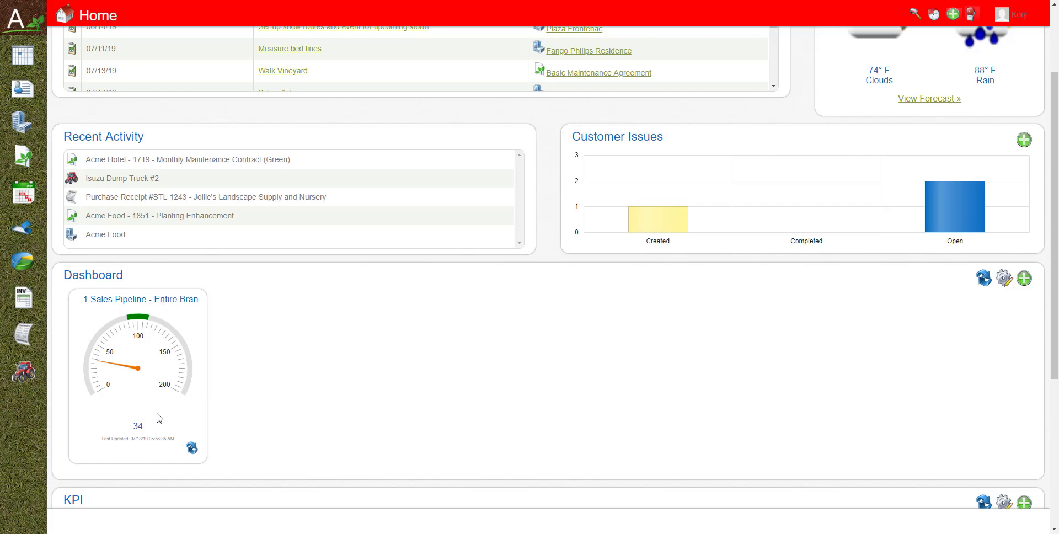
pyautogui.click(142, 367)
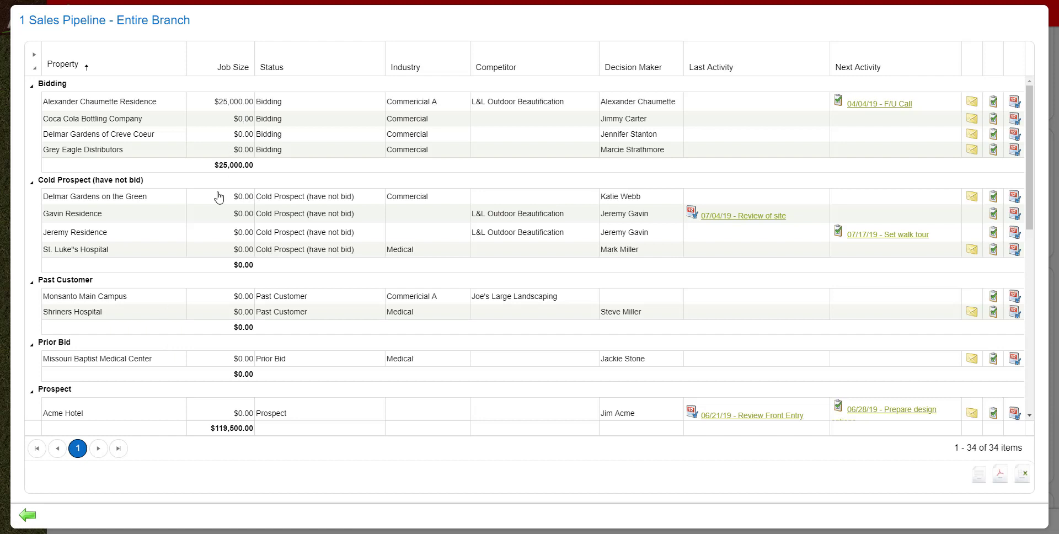
pyautogui.click(24, 516)
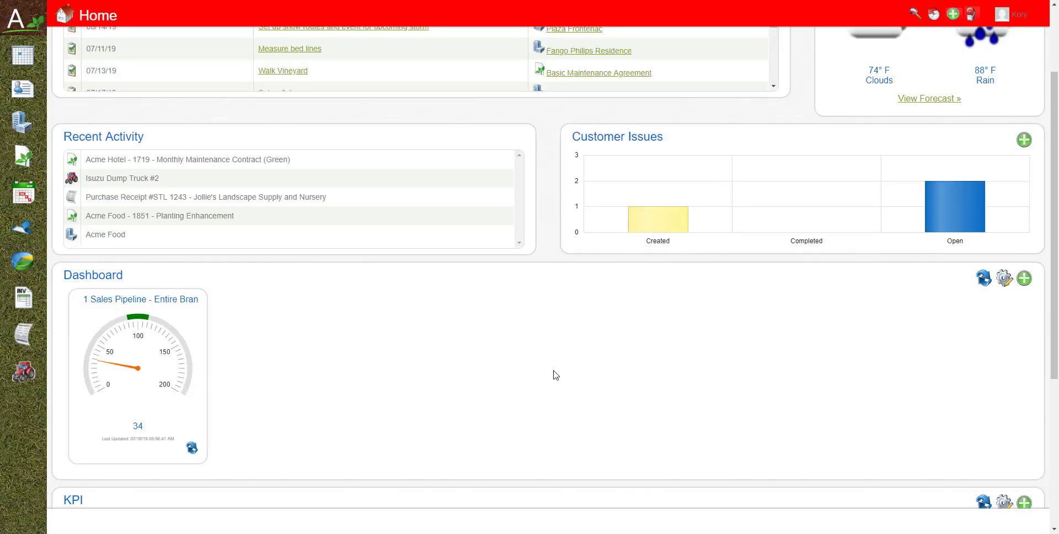
# Step: Add a gauge for Property | 2 Sales Pipeline - All Prospects with goal 75
pyautogui.click(1024, 278)
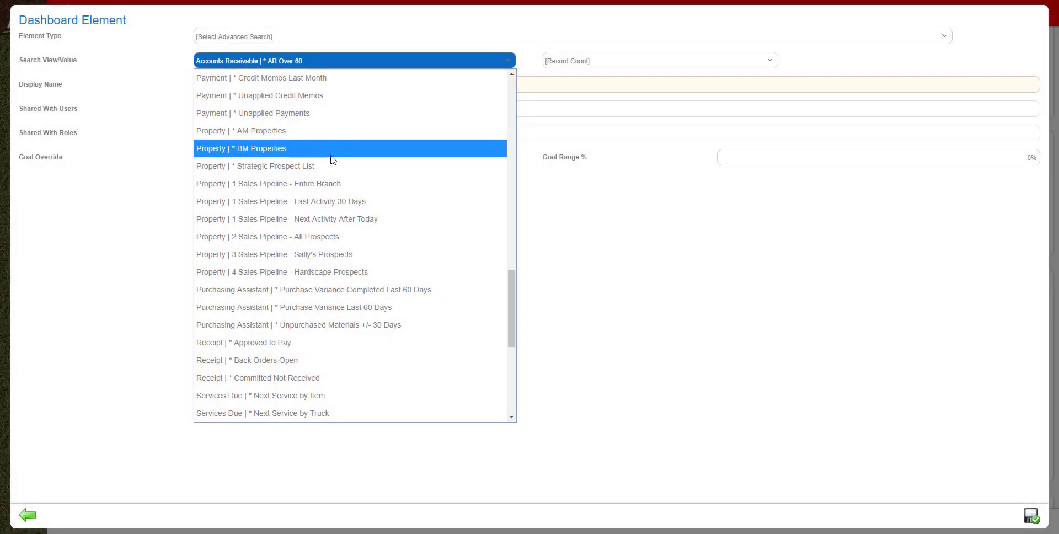
pyautogui.click(324, 236)
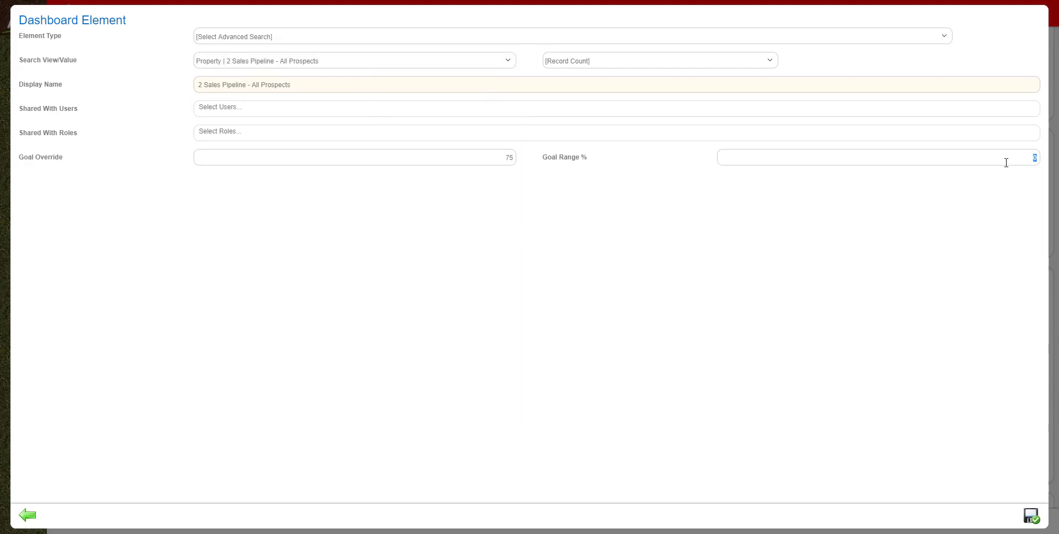
pyautogui.click(1030, 515)
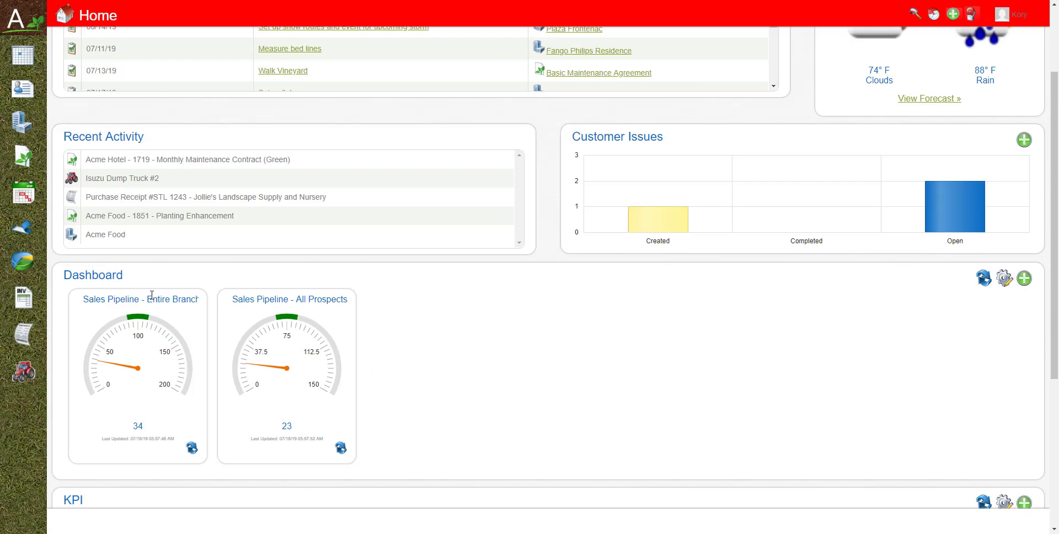
# Step: In configuration mode, replace the Entire Branch gauge's display name with Main Pipeline Count
pyautogui.click(1004, 278)
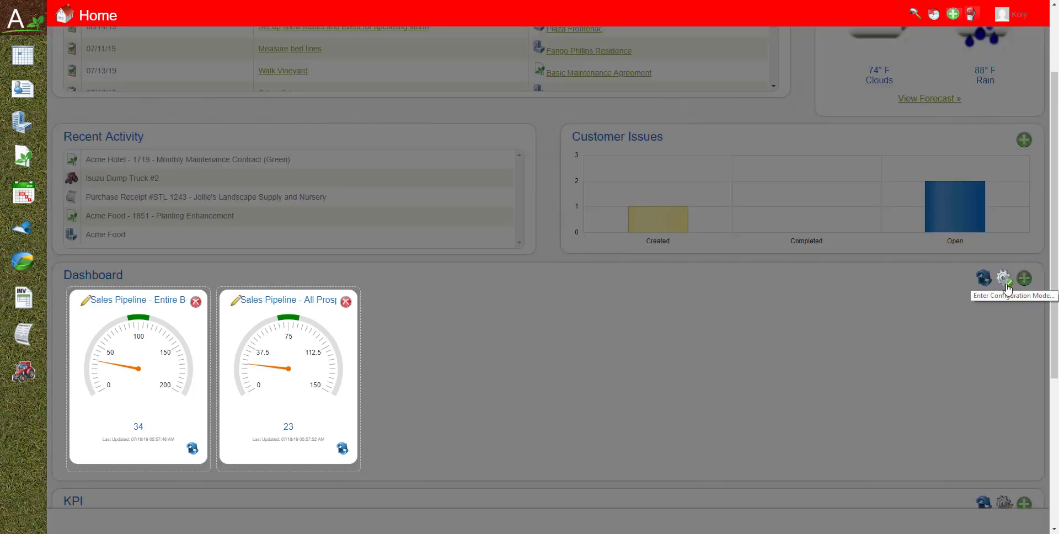
pyautogui.click(86, 300)
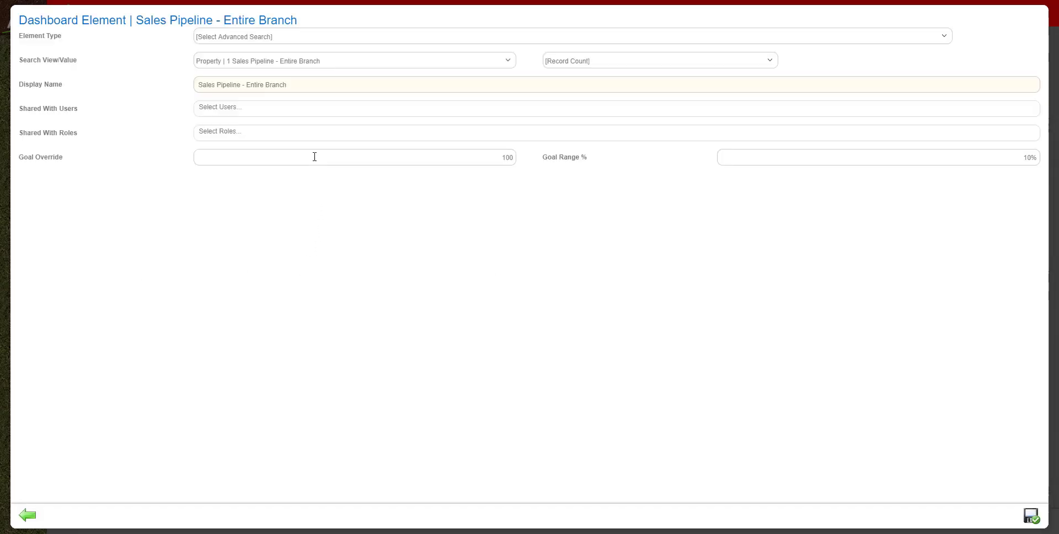
pyautogui.moveTo(309, 85); pyautogui.dragTo(123, 67)
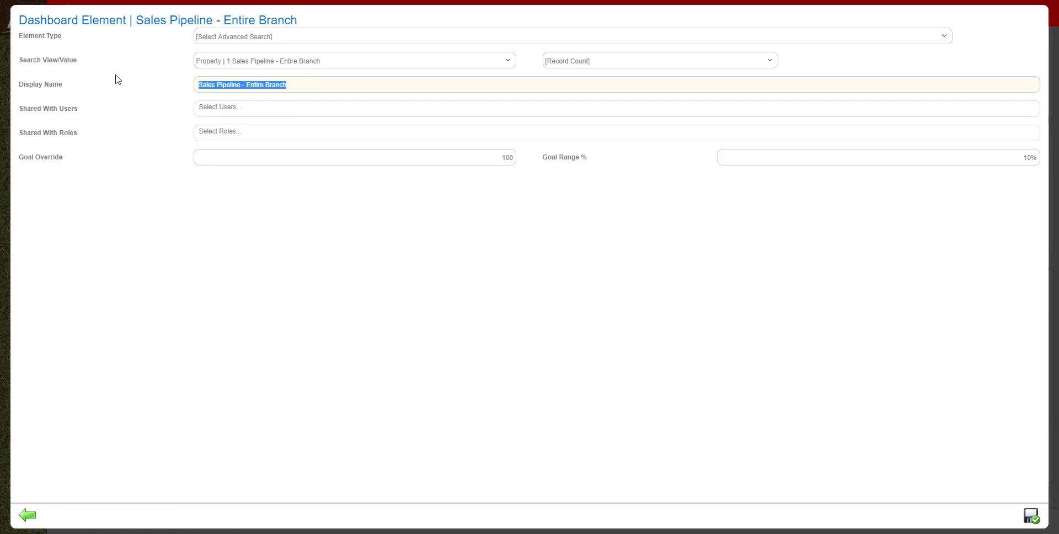
pyautogui.write('Sales Pipeline - All Prospects')
# Step: Save Main Pipeline Count, rename the second gauge Main Prospects Count, and exit configuration
pyautogui.click(27, 515)
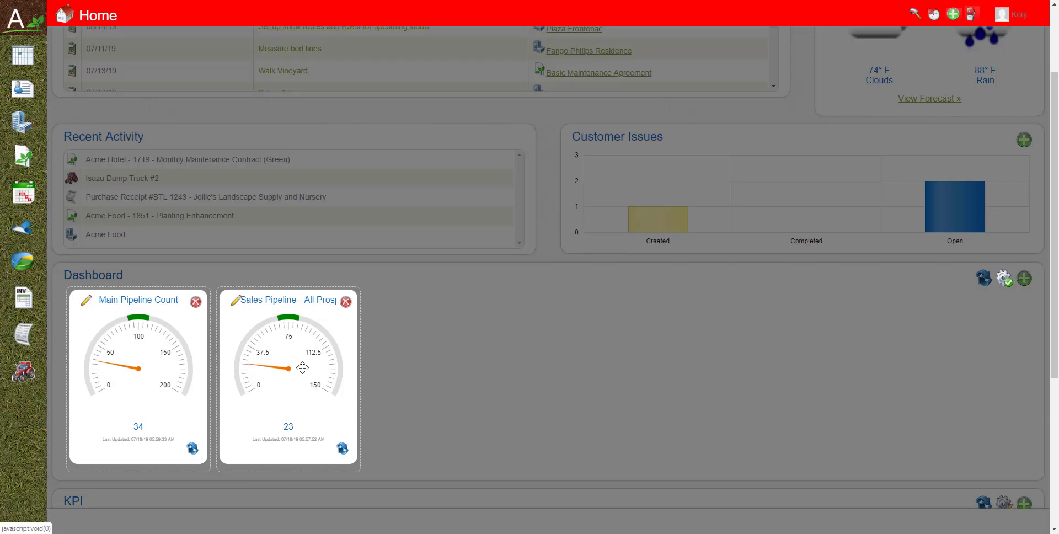
pyautogui.click(238, 302)
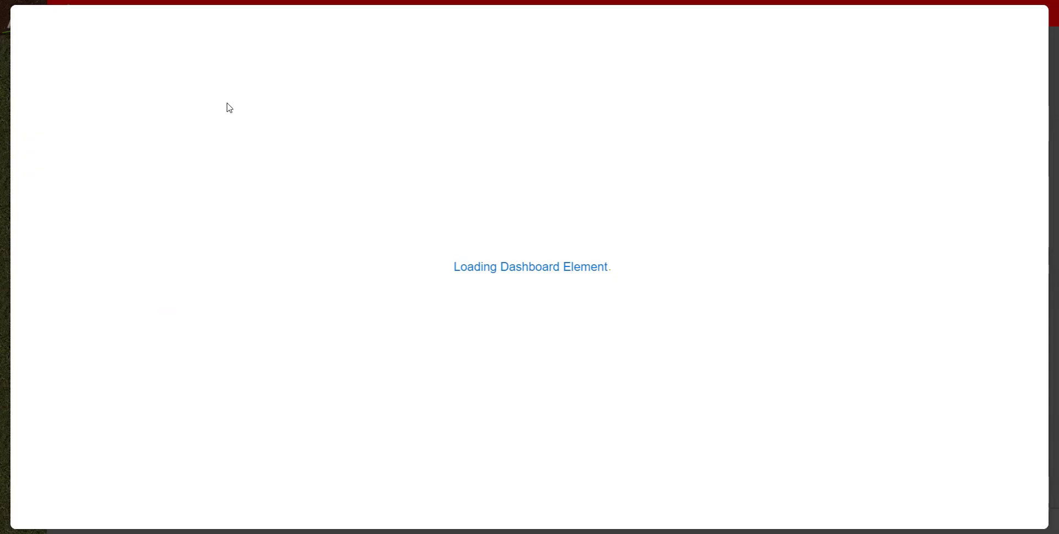
pyautogui.tripleClick(304, 86)
pyautogui.write('Main Prospects C')
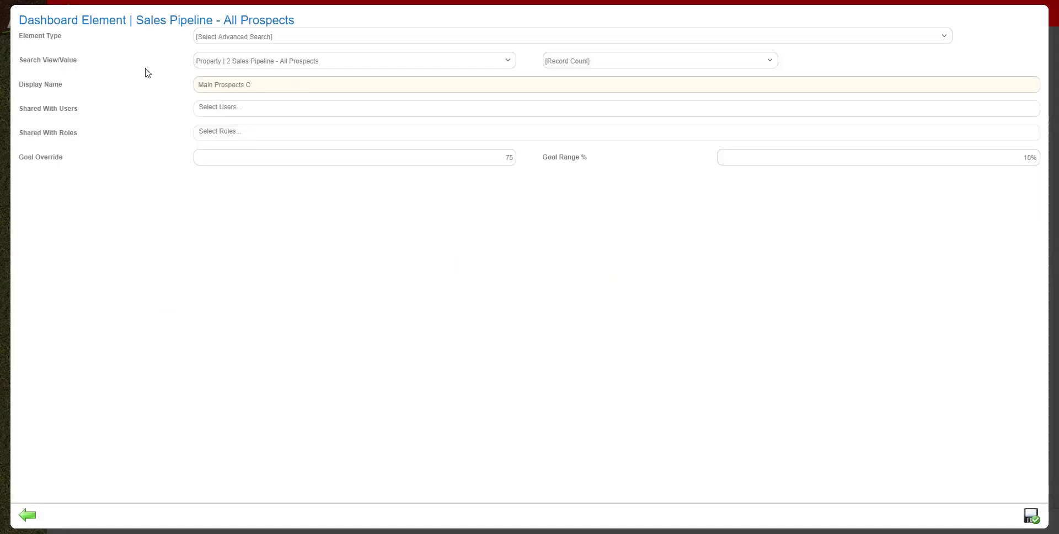
pyautogui.click(1030, 516)
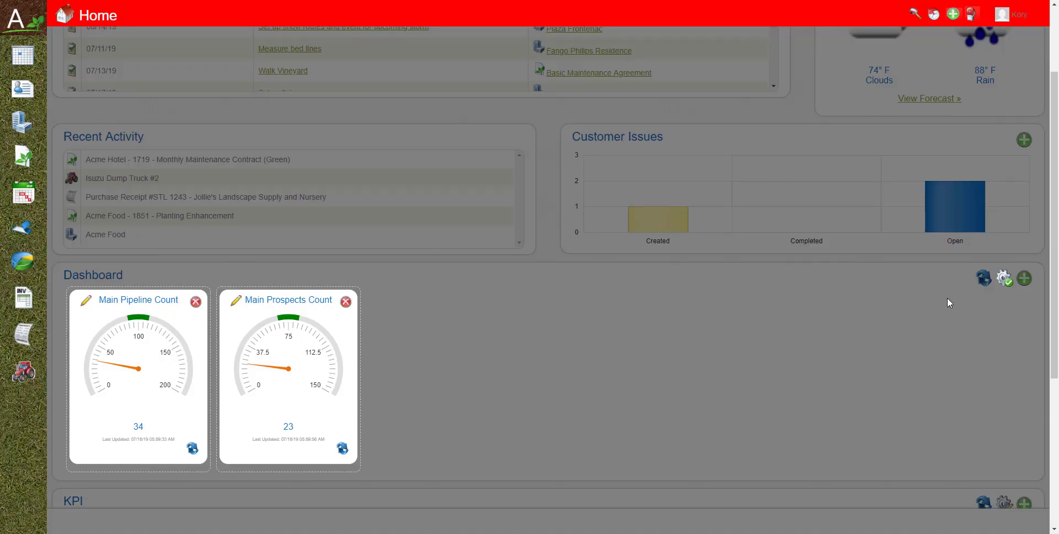
pyautogui.click(1005, 280)
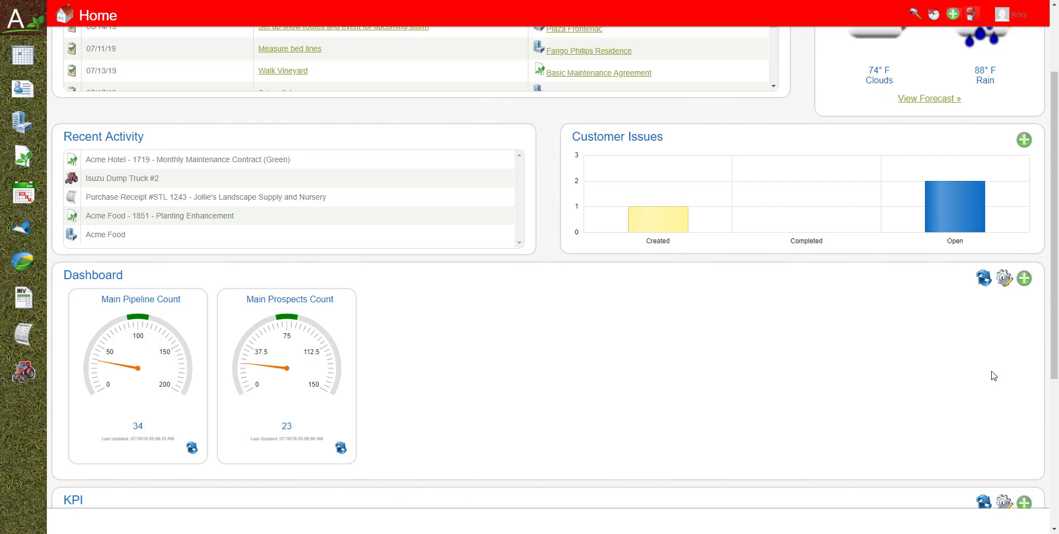
# Step: Save a gauge from Opportunity | 1 WO Pipeline - Entire Branch, dropping the name's leading number
pyautogui.click(1024, 279)
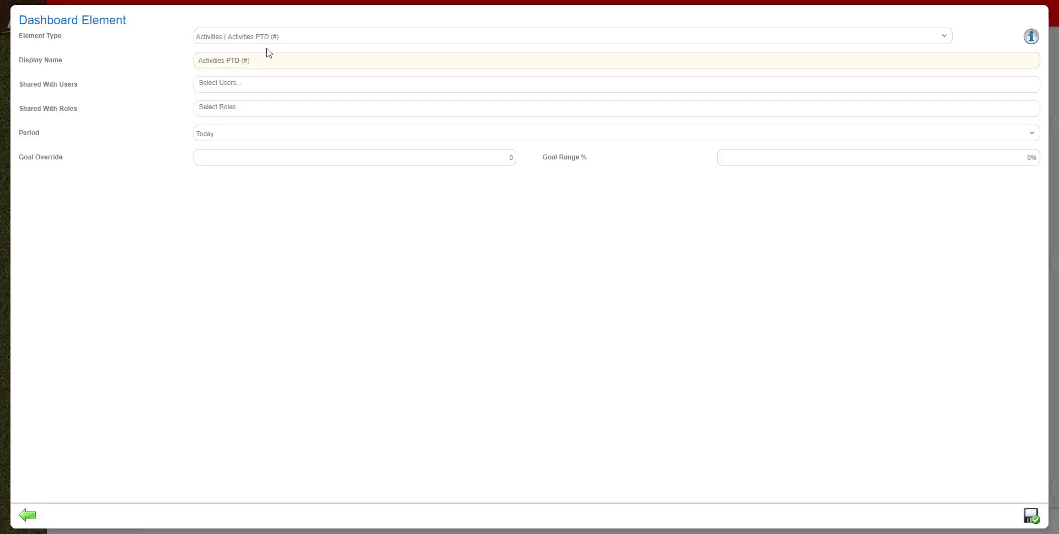
pyautogui.click(293, 36)
pyautogui.click(269, 228)
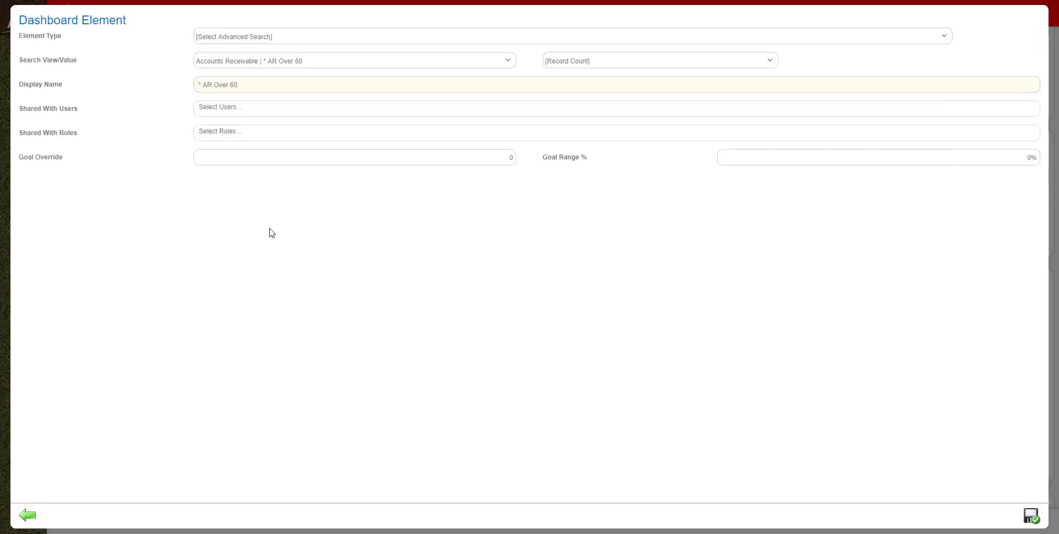
pyautogui.click(361, 64)
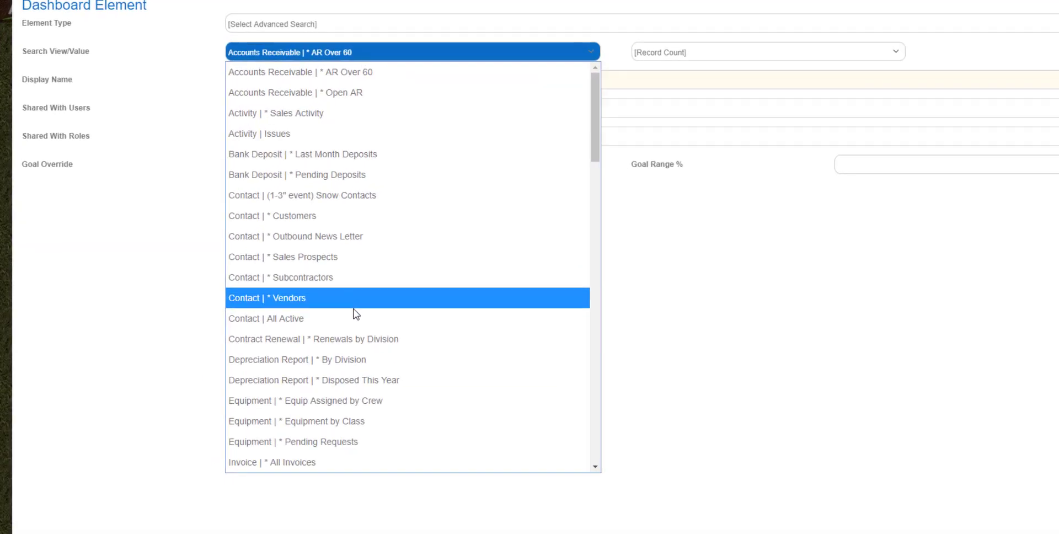
pyautogui.scroll(-10, 278, 265)
pyautogui.scroll(-3, 378, 342)
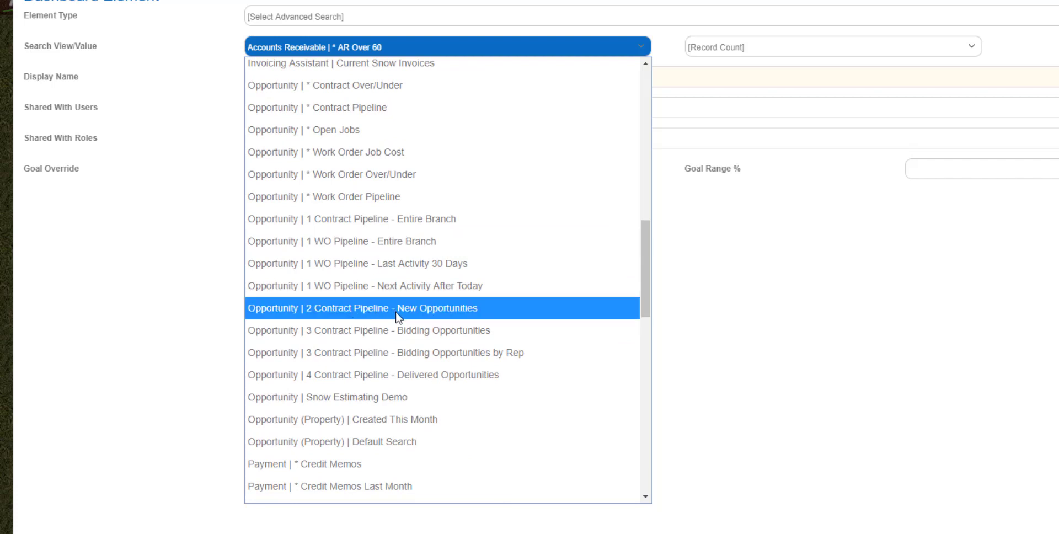
pyautogui.scroll(1, 523, 187)
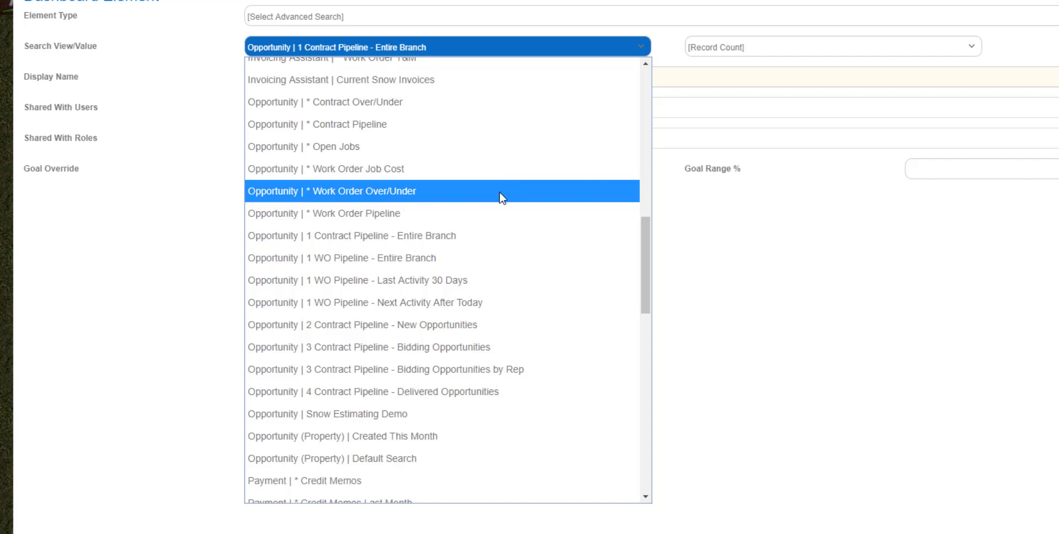
pyautogui.click(425, 259)
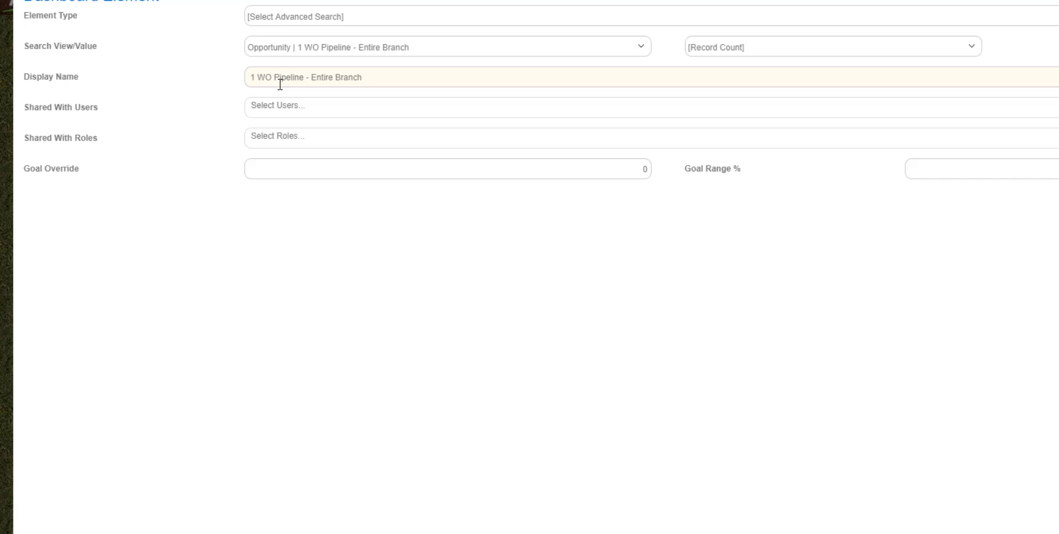
pyautogui.moveTo(261, 77); pyautogui.dragTo(236, 78)
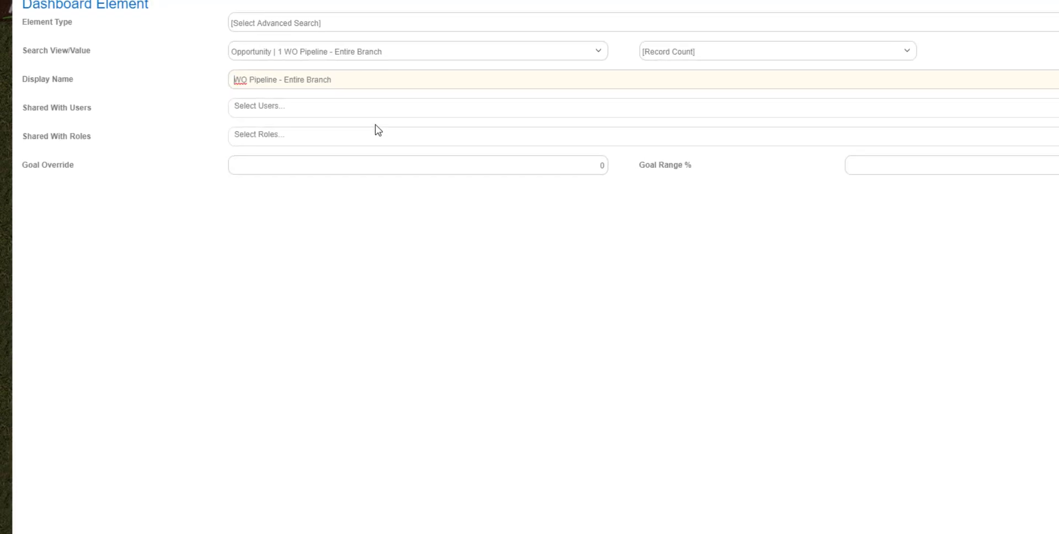
pyautogui.click(29, 514)
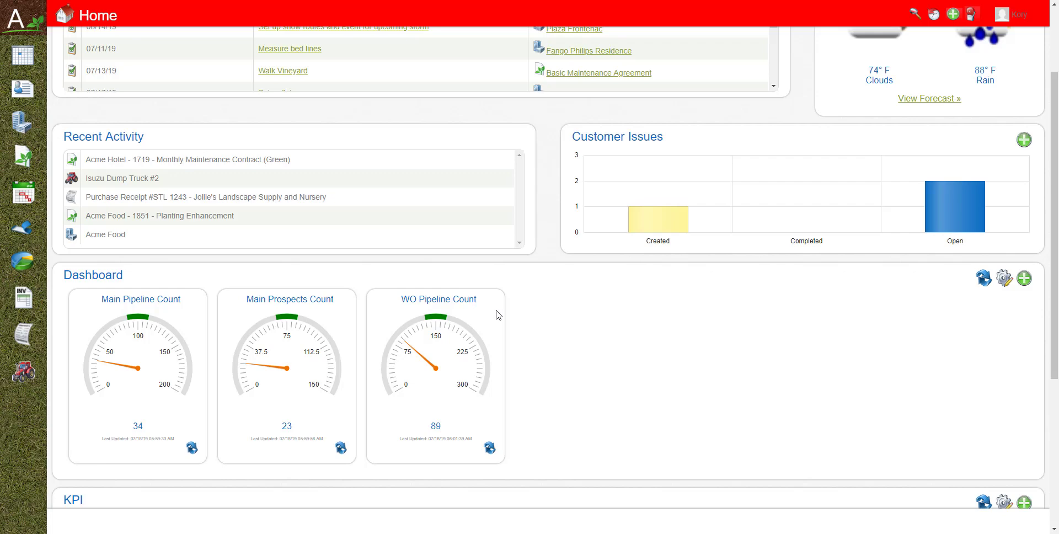
# Step: Add an Advanced Search gauge 'WO Pipe Activity < 30 Days' from the '1 WO Pipeline - Last Activity 30 Days' search
pyautogui.click(1024, 278)
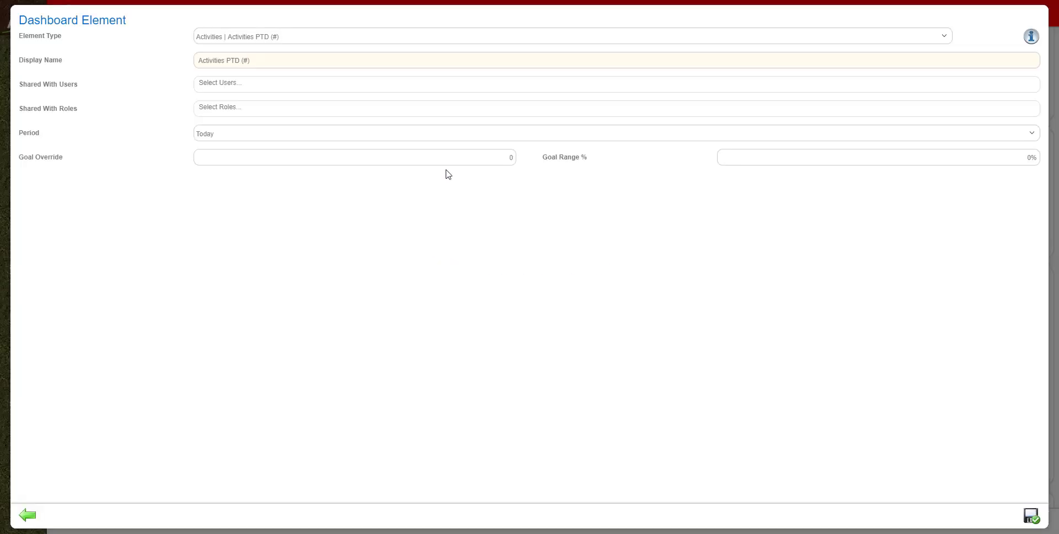
pyautogui.click(404, 39)
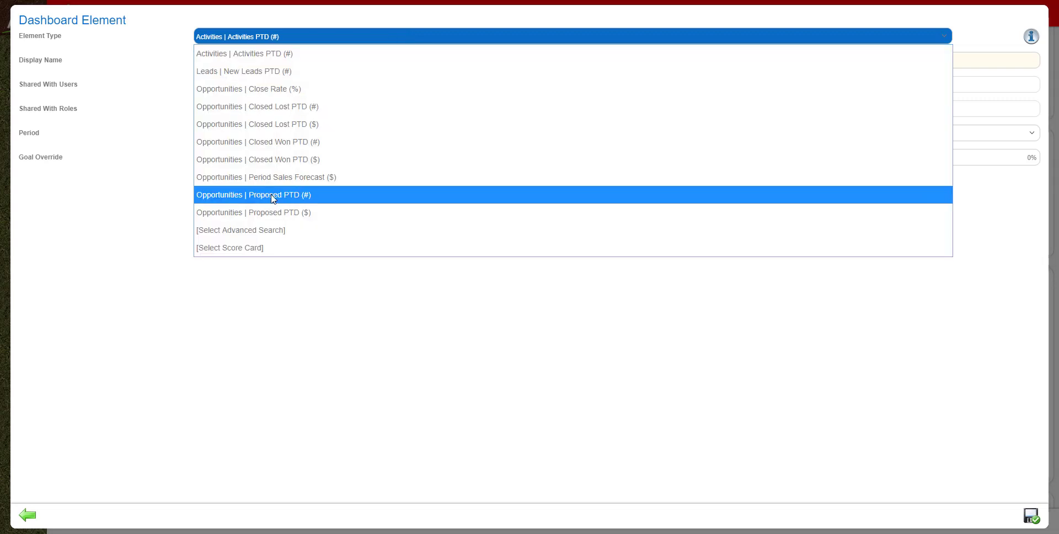
pyautogui.click(261, 234)
pyautogui.click(317, 60)
pyautogui.scroll(-15, 274, 221)
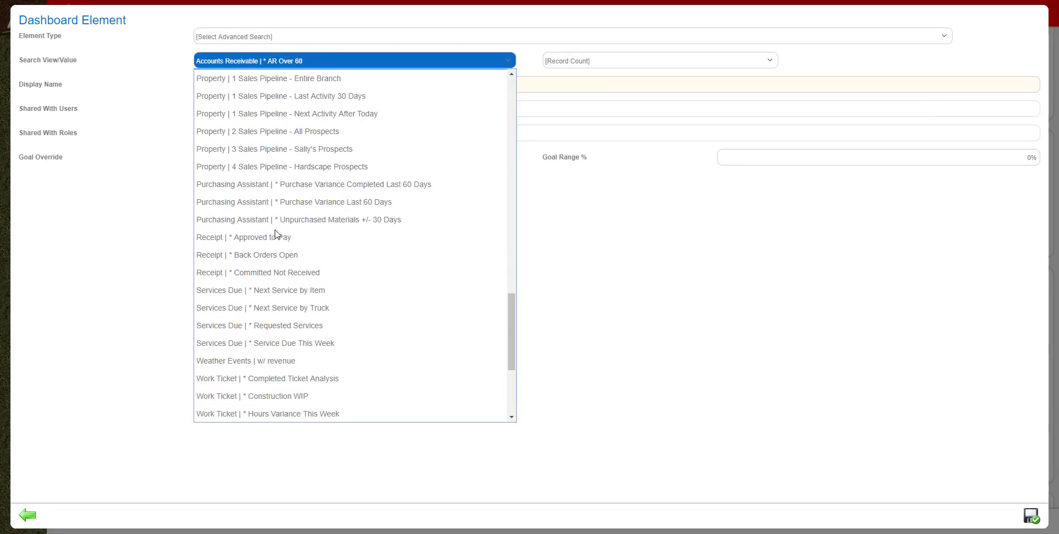
pyautogui.scroll(8, 275, 230)
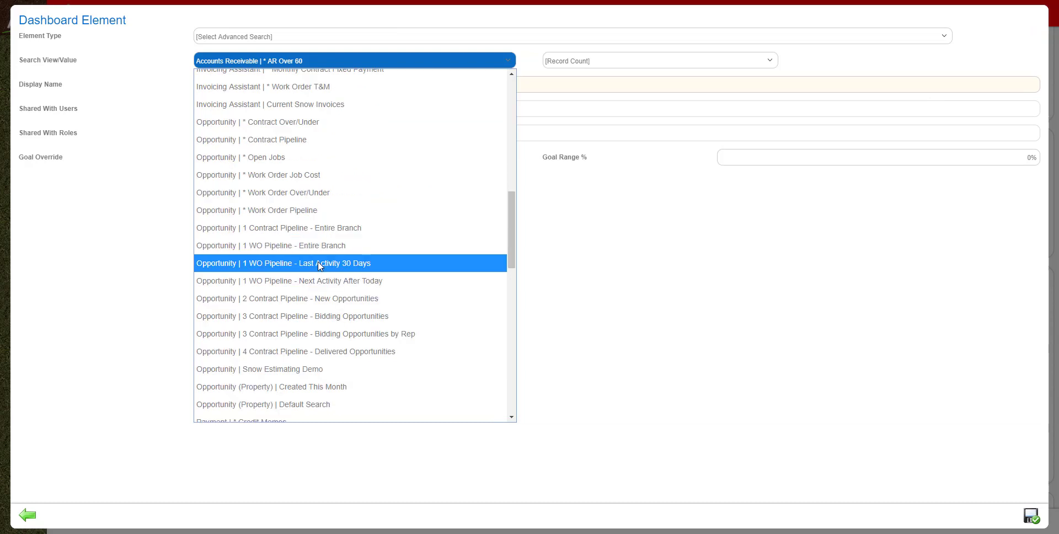
pyautogui.click(385, 263)
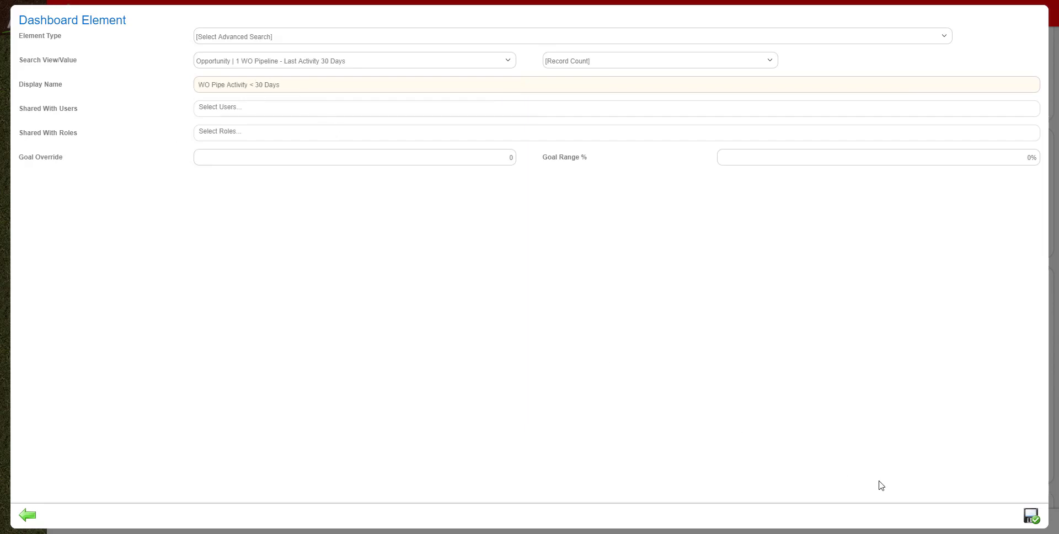
pyautogui.click(1032, 516)
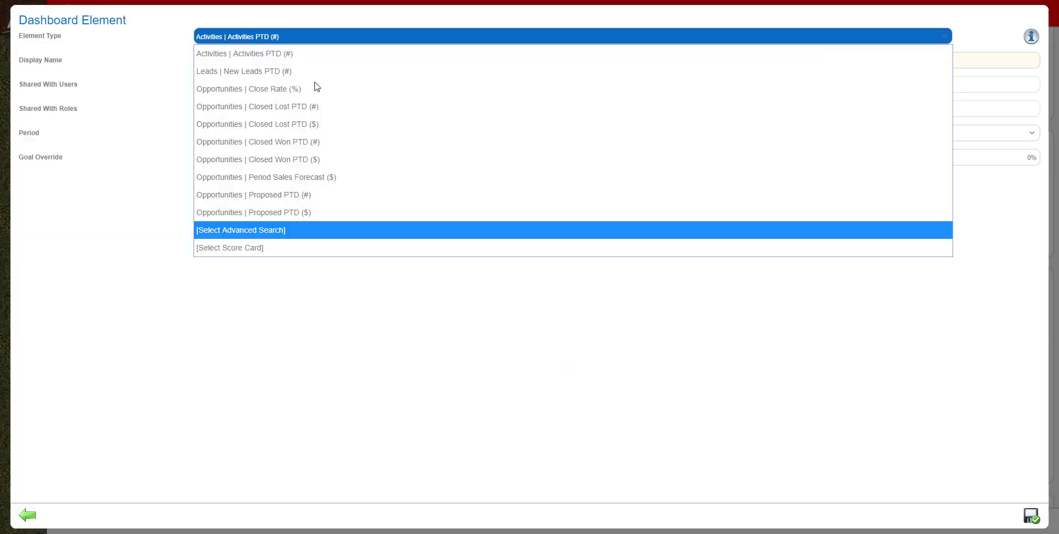
# Step: Add an Advanced Search gauge 'WO Pipe Activity > Today' from the '1 WO Pipeline - Next Activity After Today' search
pyautogui.press('Return')
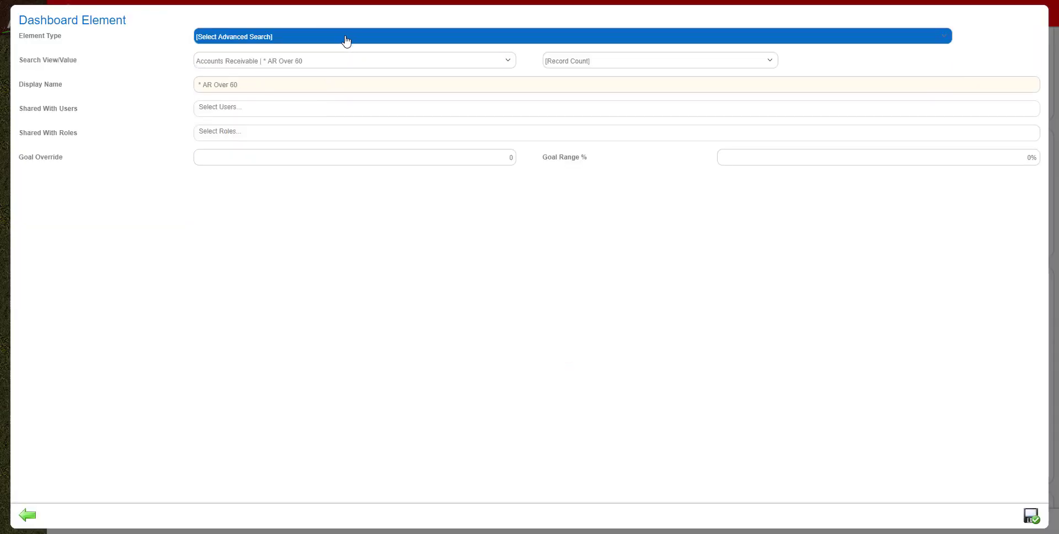
pyautogui.click(354, 61)
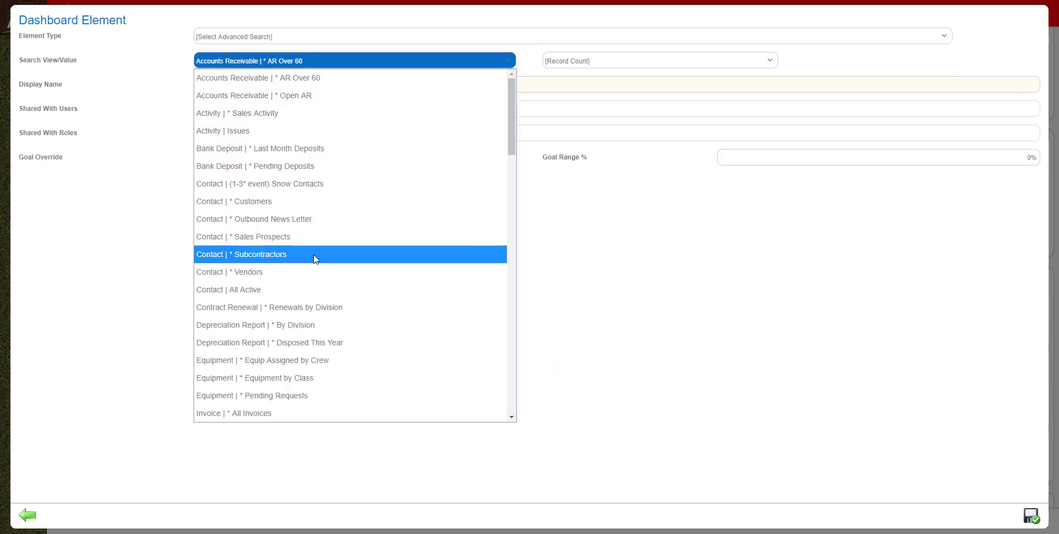
pyautogui.scroll(-10, 317, 255)
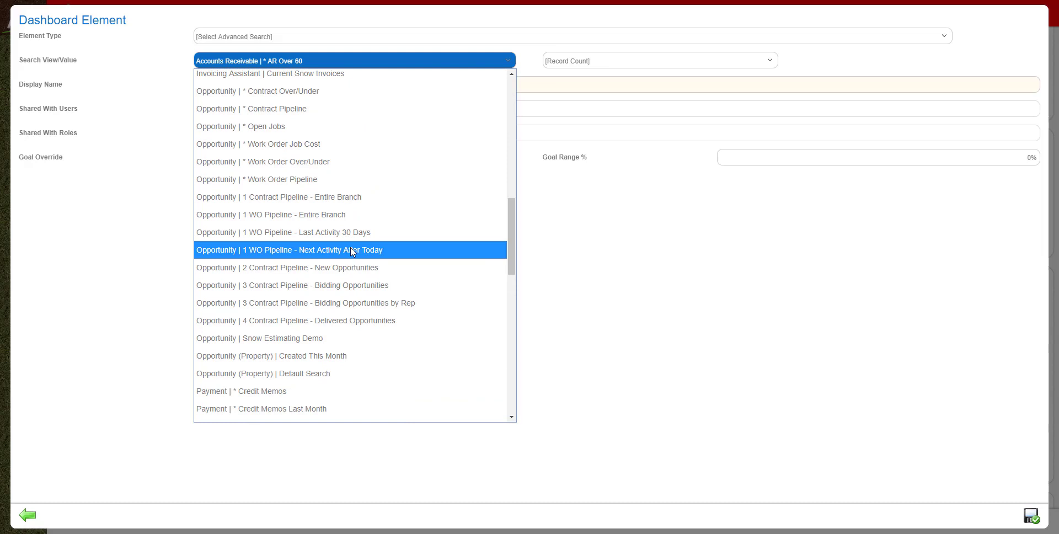
pyautogui.click(350, 251)
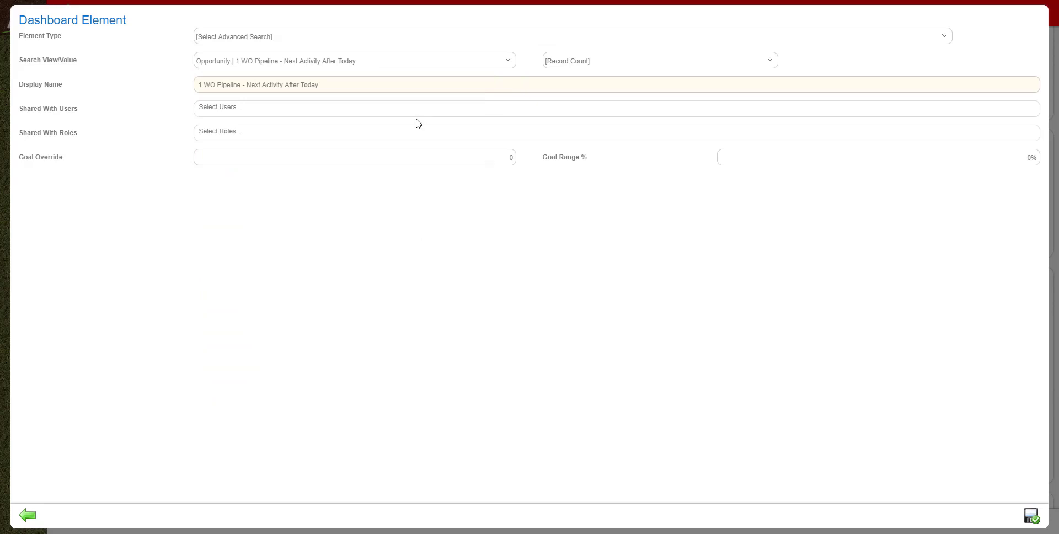
pyautogui.click(340, 85)
pyautogui.hotkey('ctrl', 'a')
pyautogui.write('WO Pipe Activity > Today')
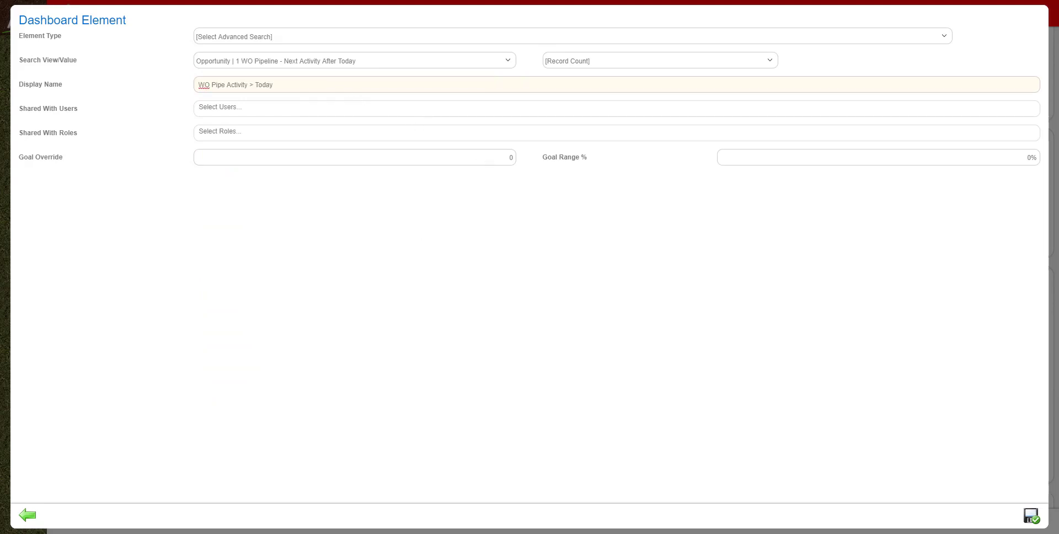
pyautogui.click(1031, 516)
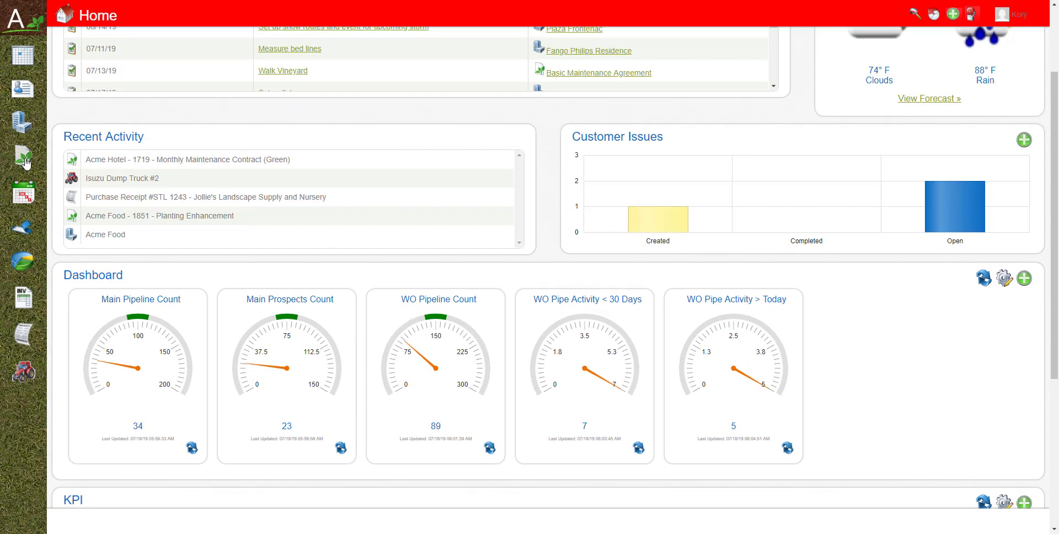
# Step: After reviewing the five dashboard gauges, go to the Opportunities list from the sidebar
pyautogui.click(24, 156)
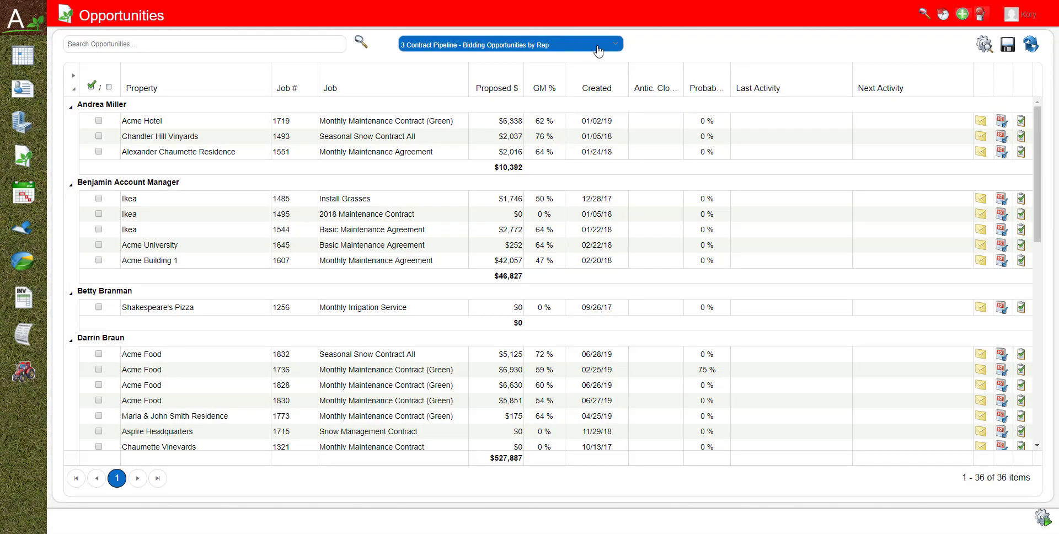
# Step: Switch Opportunities to the '1 WO Pipeline - Entire Branch' search and review its status and Work Order filters
pyautogui.click(598, 50)
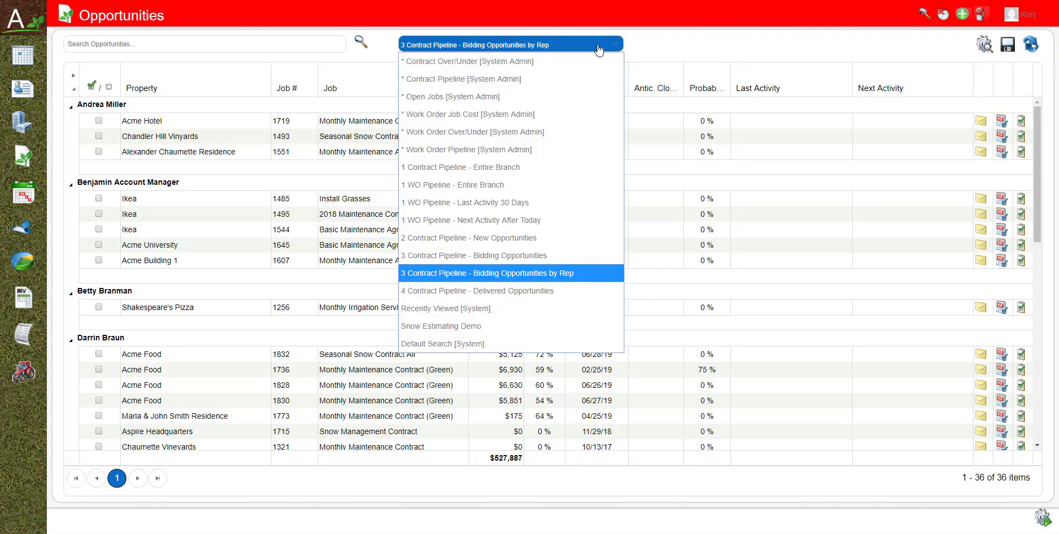
pyautogui.click(536, 189)
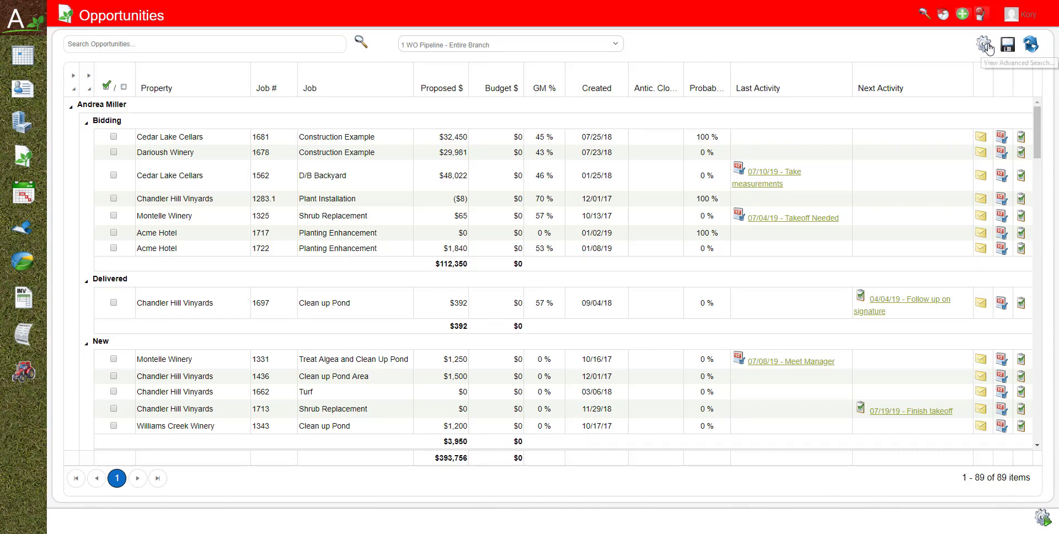
pyautogui.click(985, 45)
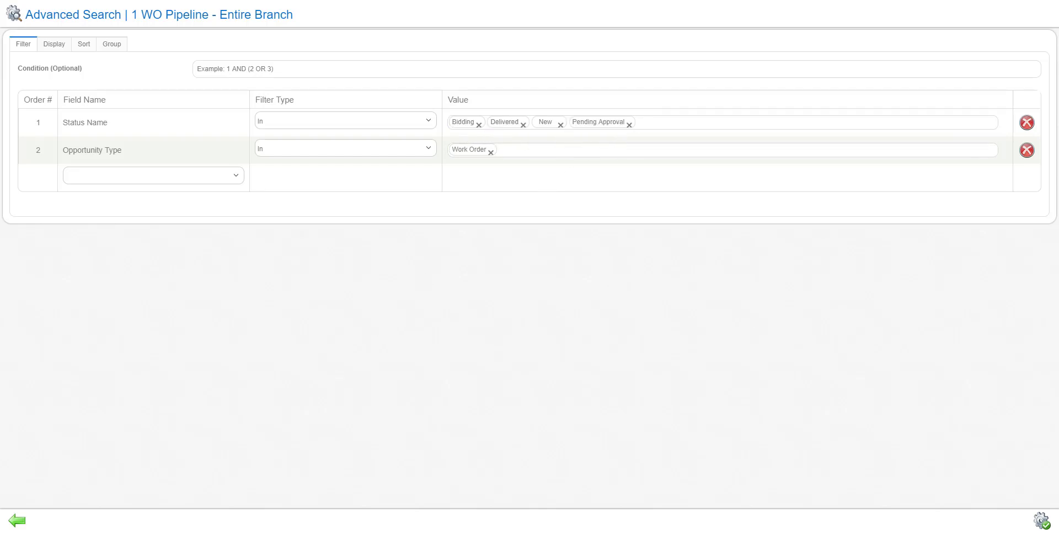
pyautogui.click(17, 520)
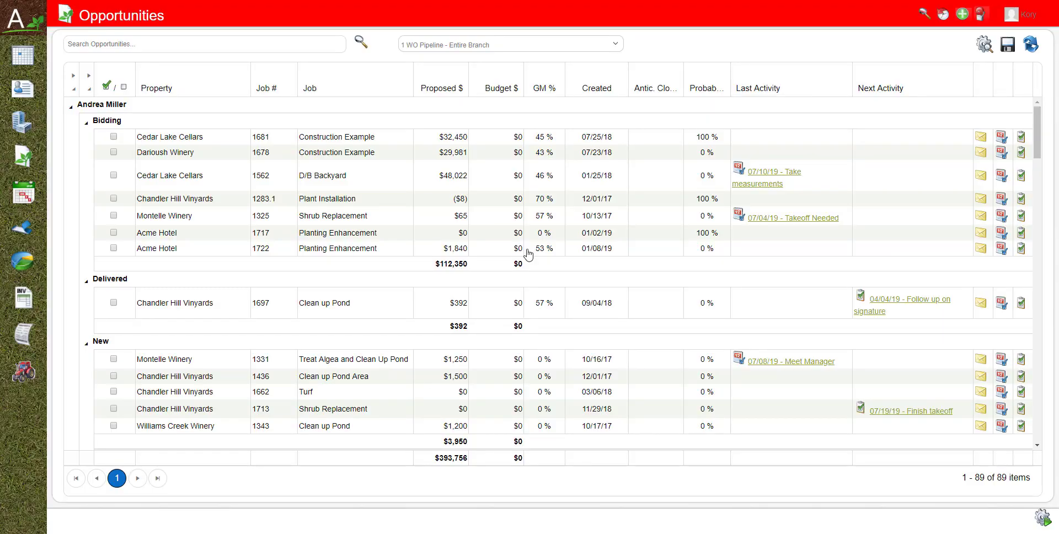
# Step: Switch to '1 WO Pipeline - Last Activity 30 Days' and confirm its Last Activity Date filter is Last 30 Days
pyautogui.click(574, 44)
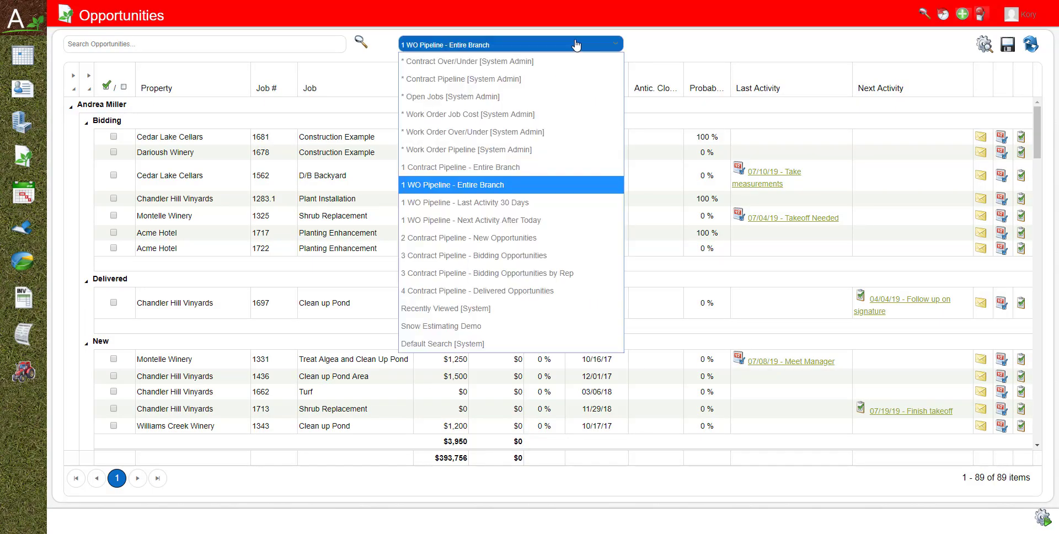
pyautogui.click(545, 207)
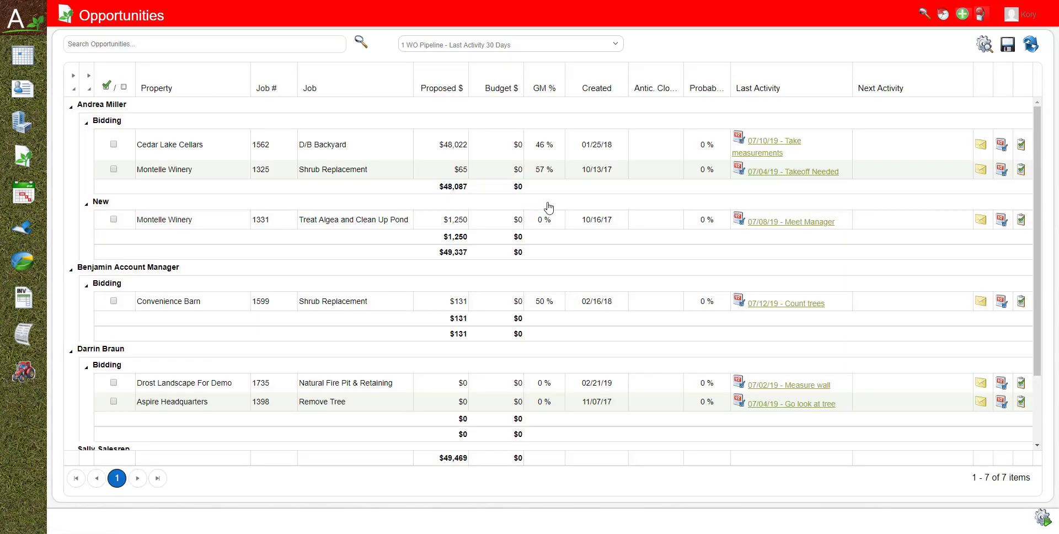
pyautogui.click(984, 49)
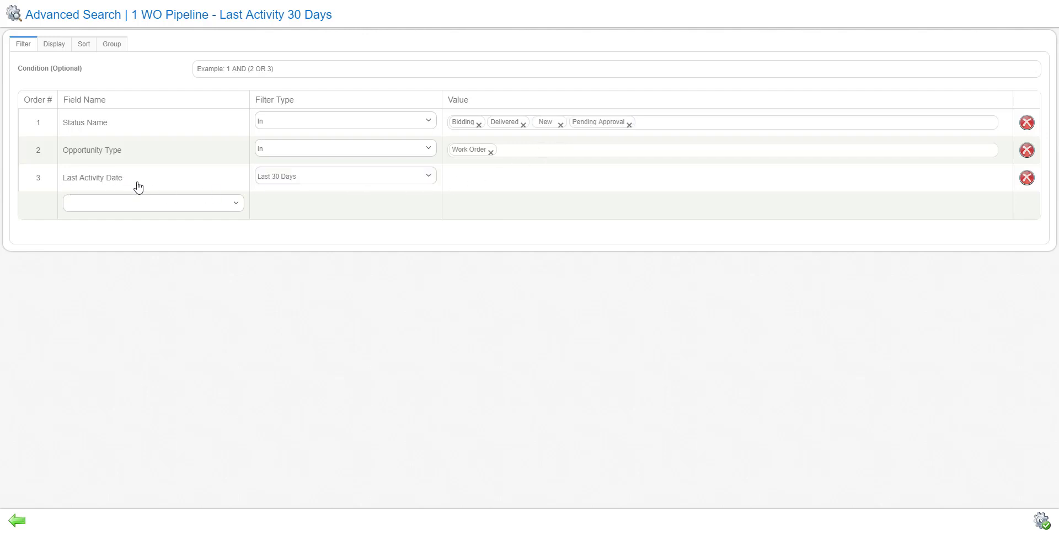
pyautogui.click(381, 179)
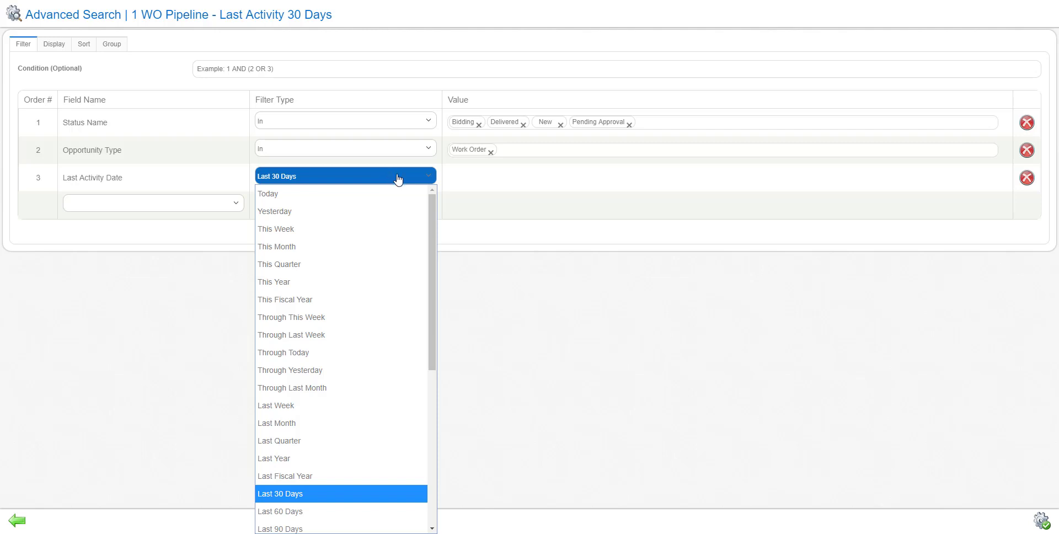
pyautogui.click(492, 190)
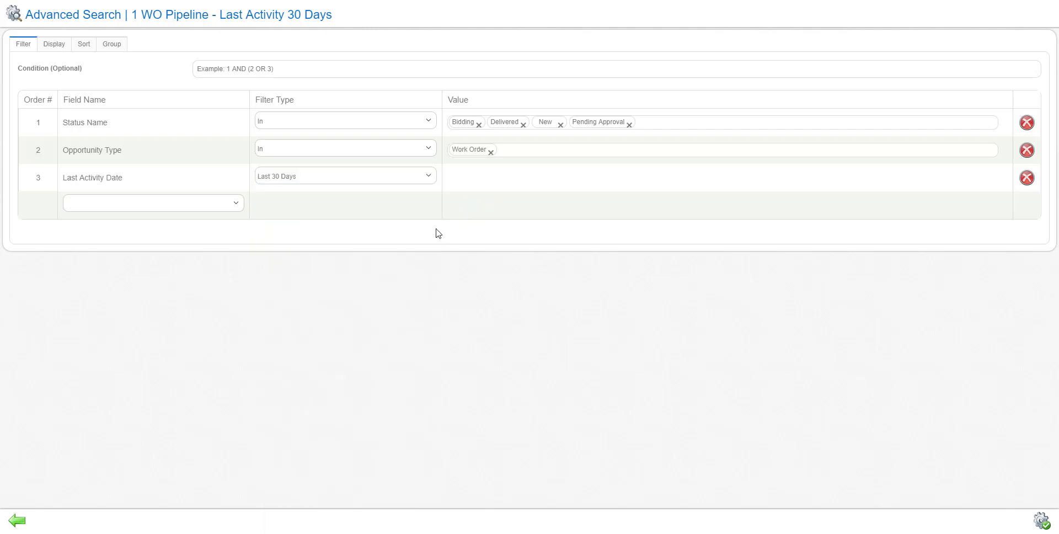
pyautogui.click(17, 520)
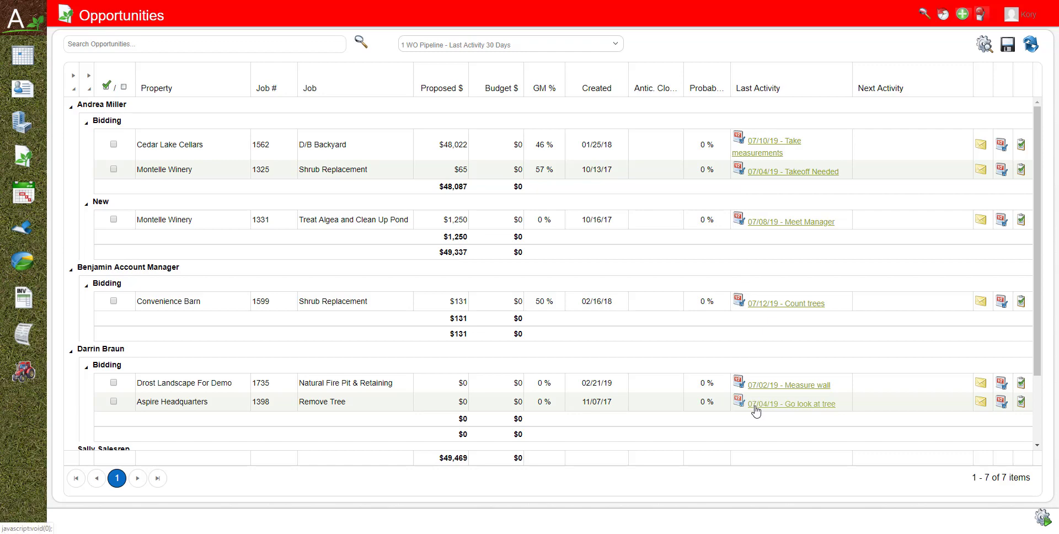
# Step: Switch to '1 WO Pipeline - Next Activity After Today' and confirm its Next Activity Date filter is After Today
pyautogui.click(607, 45)
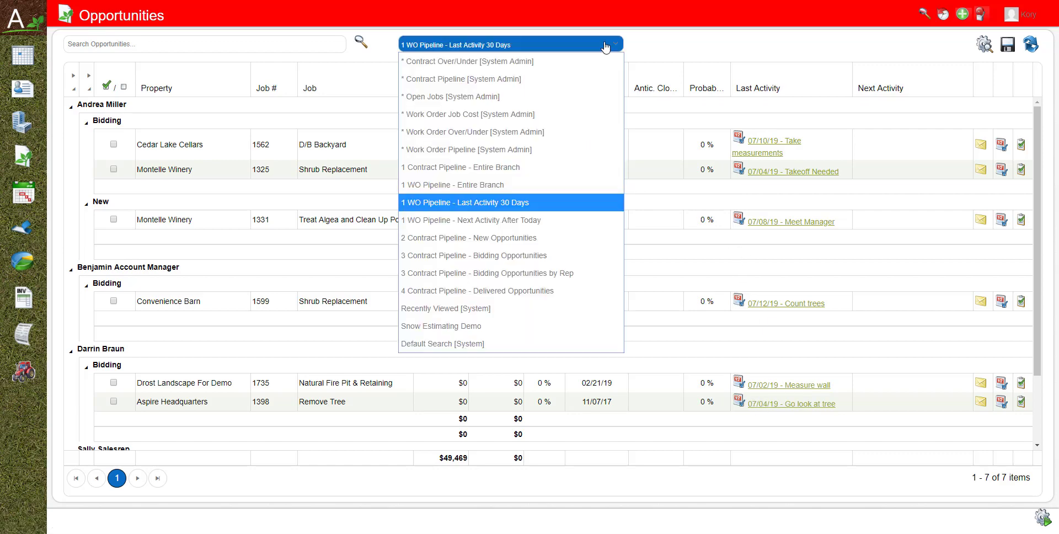
pyautogui.click(542, 219)
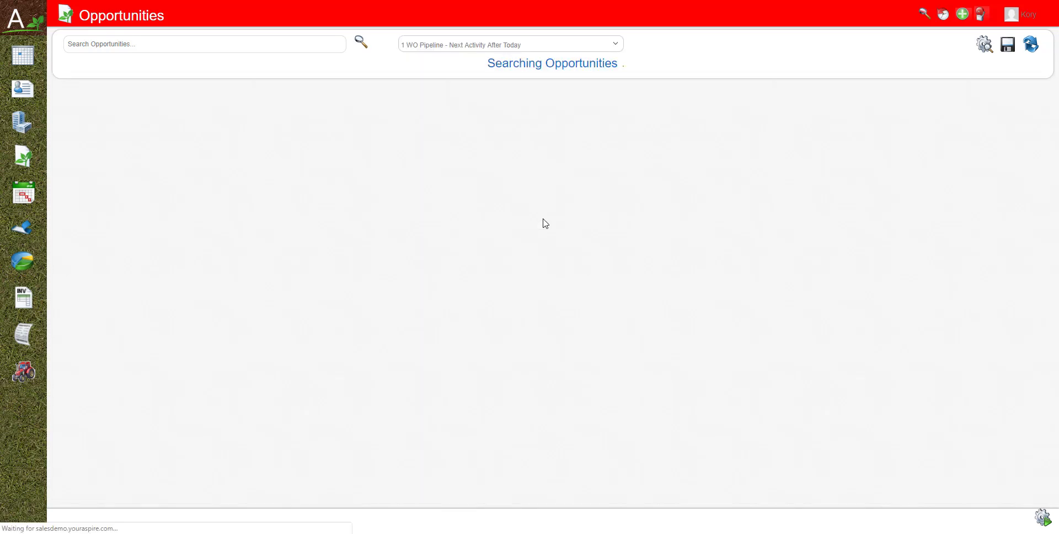
pyautogui.click(980, 45)
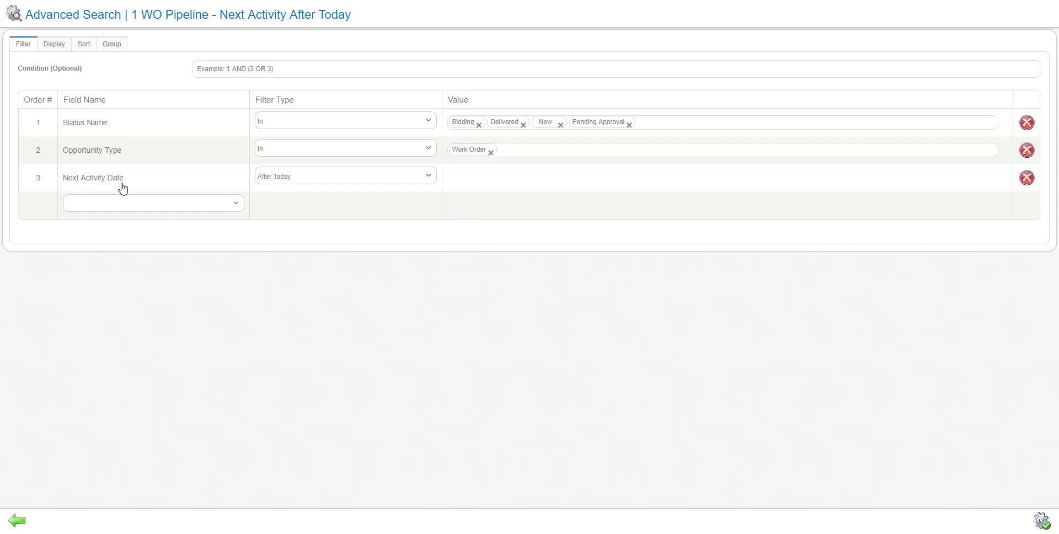
pyautogui.click(341, 177)
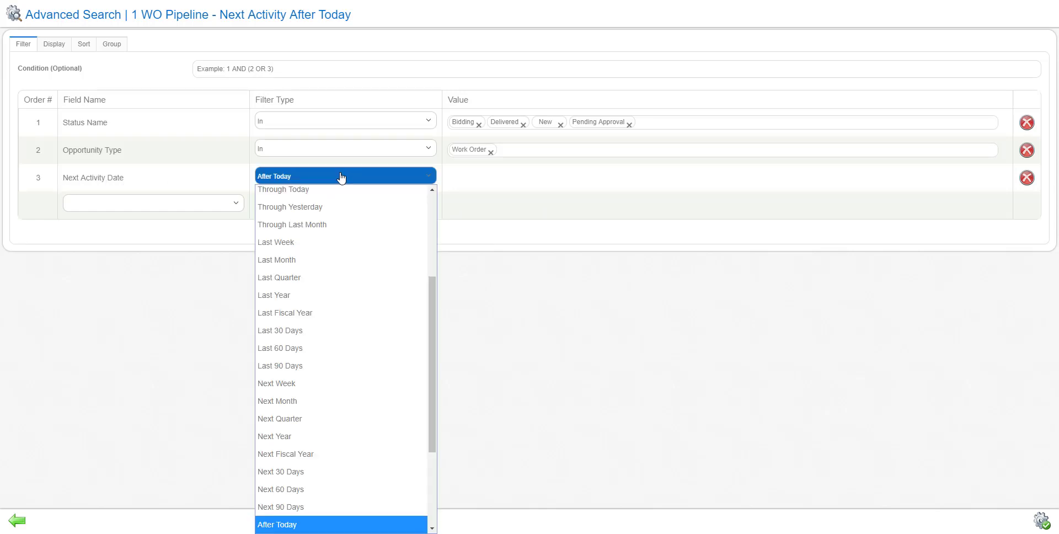
pyautogui.click(499, 191)
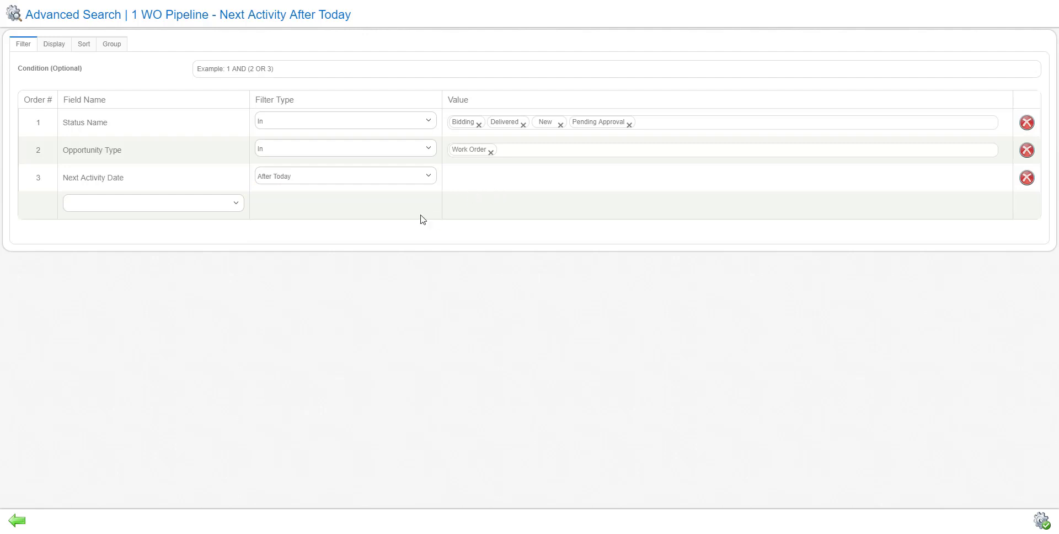
pyautogui.click(18, 521)
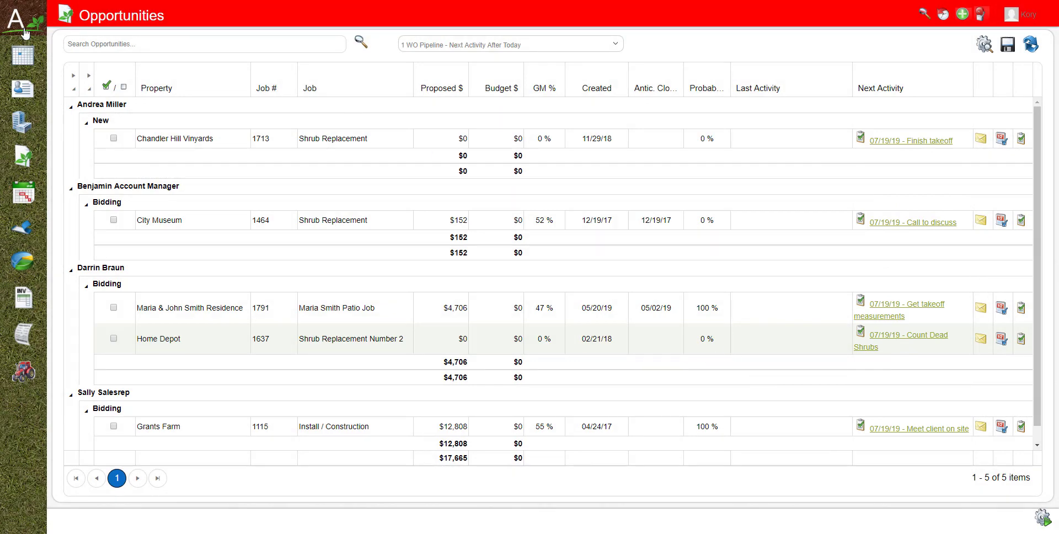
# Step: Go back to the Home dashboard to review the gauges, then move to the Properties list
pyautogui.click(24, 34)
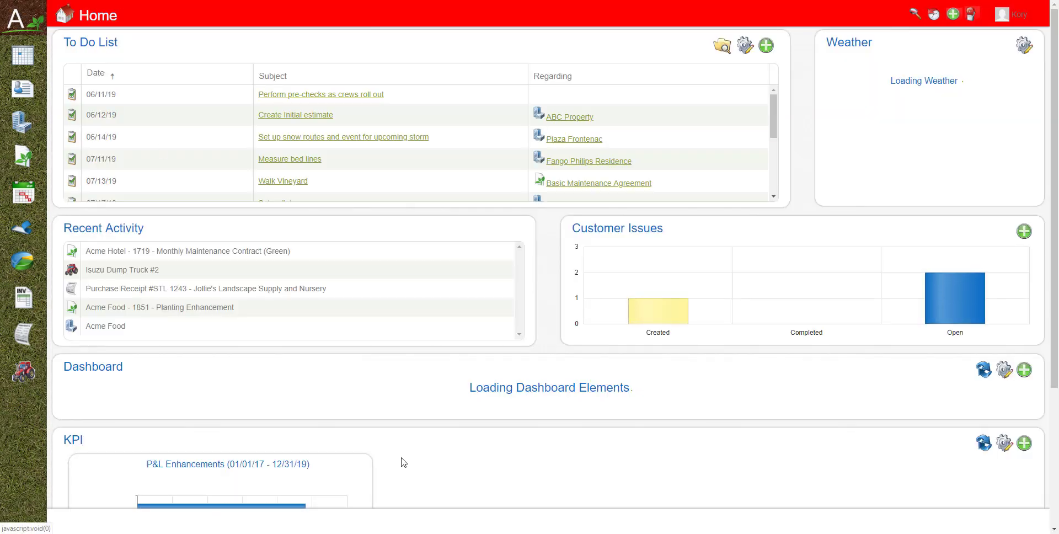
pyautogui.scroll(-2, 402, 468)
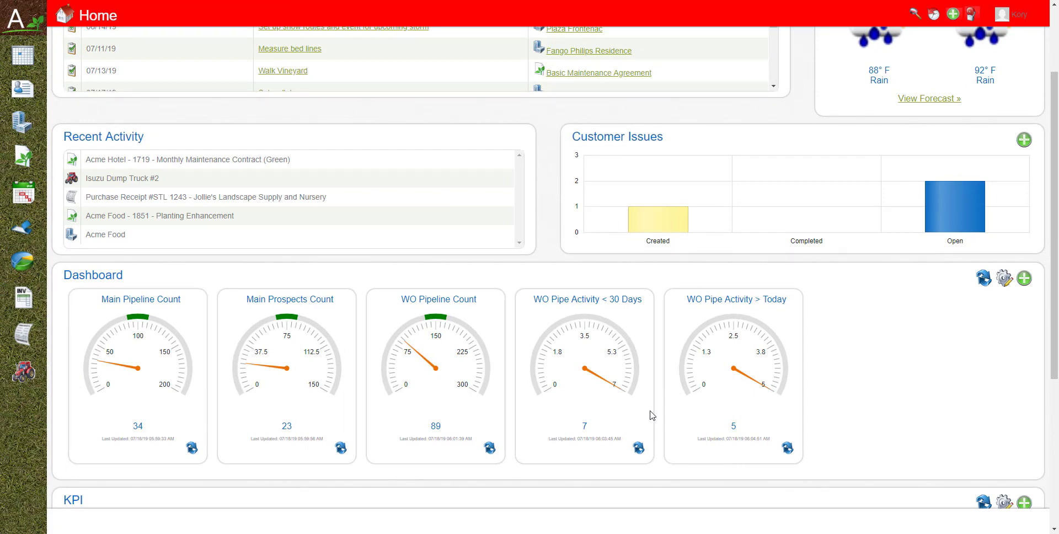
pyautogui.click(22, 122)
pyautogui.click(554, 45)
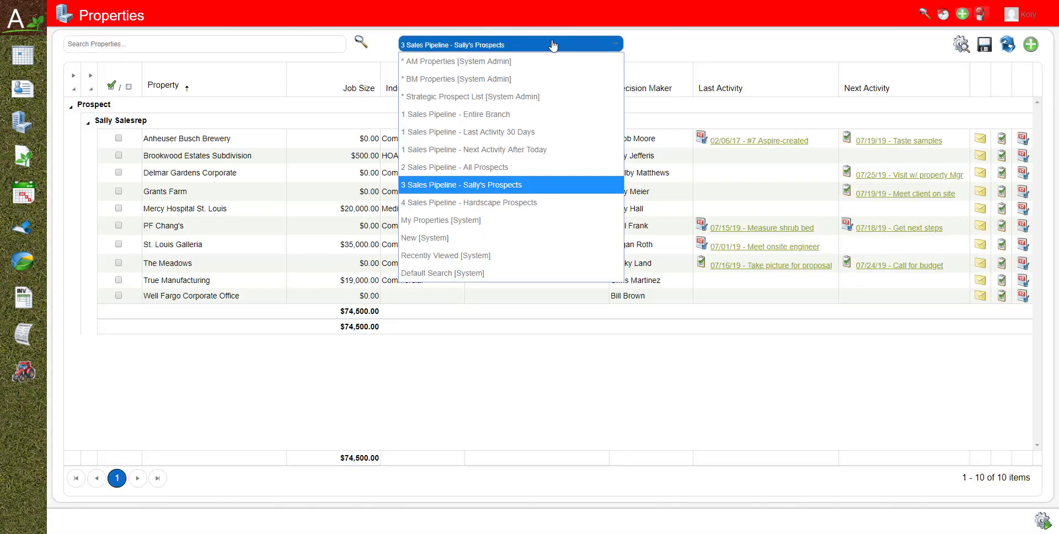
# Step: Show the '1 Sales Pipeline - Last Activity 30 Days' property search, listing 7 properties totalling $45,000.00
pyautogui.click(502, 133)
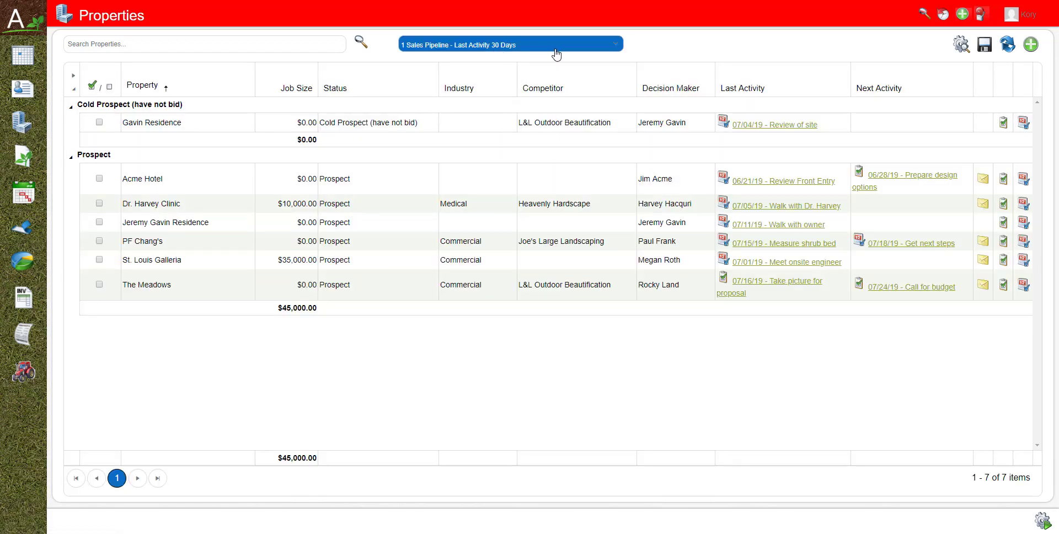
pyautogui.click(574, 47)
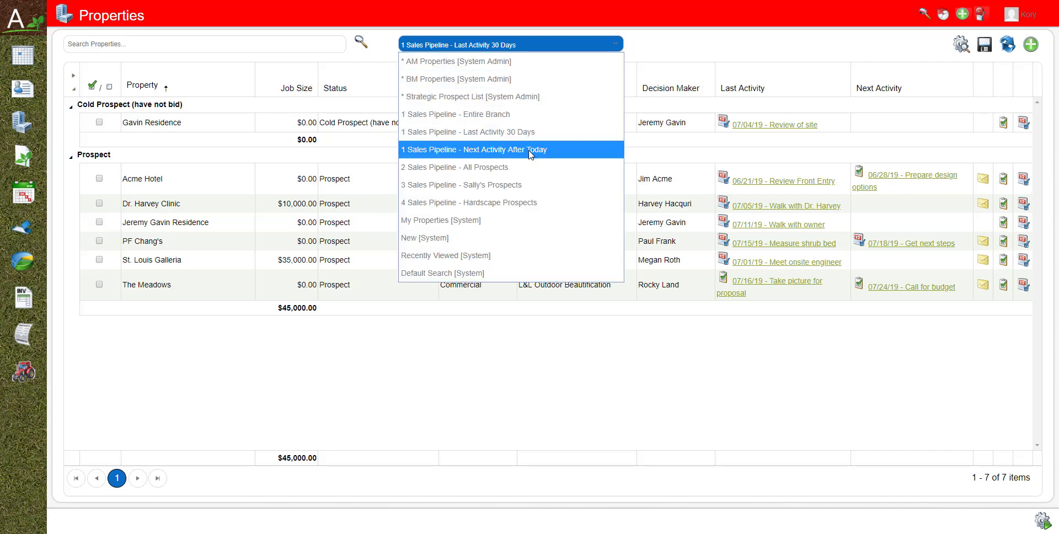